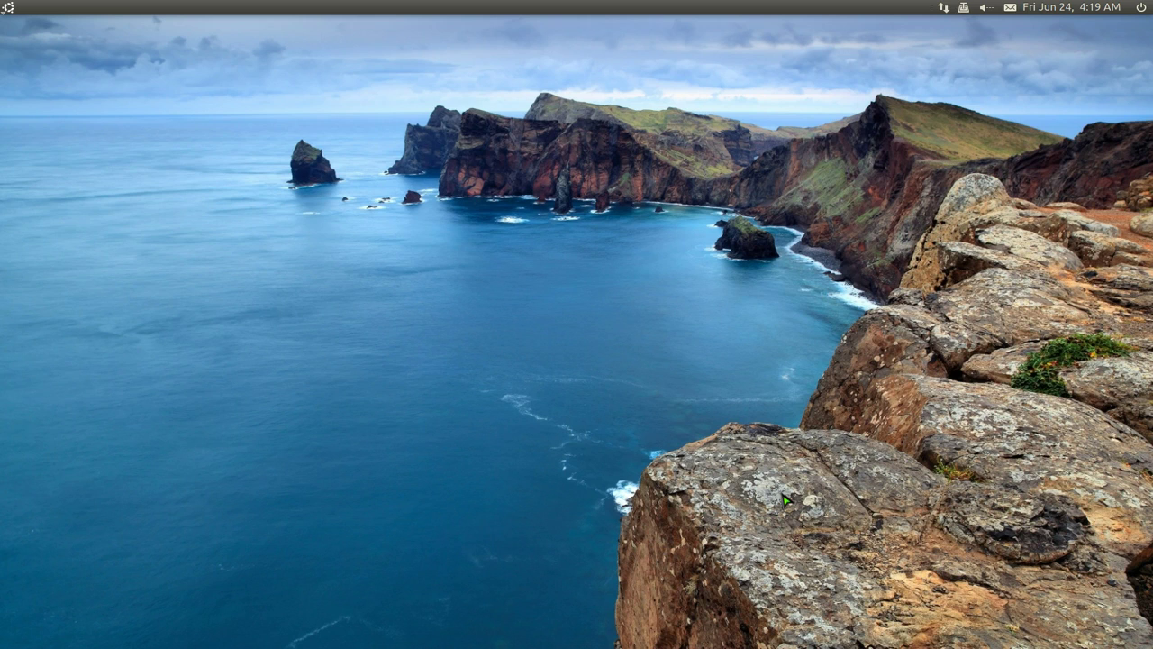
Step: Bring up Kupfer with a cleared search and type 'ph' to match PhotoFilmStrip with Launch
{"action": "key", "text": "ctrl+space"}
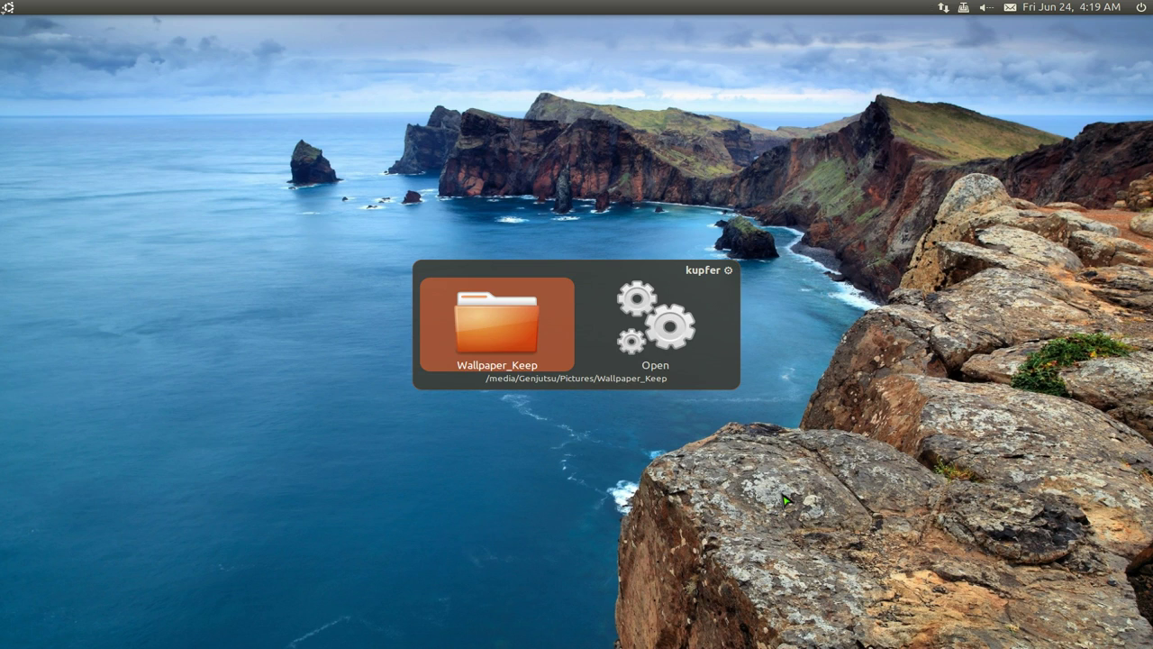
{"action": "key", "text": "Escape"}
{"action": "type", "text": "ph"}
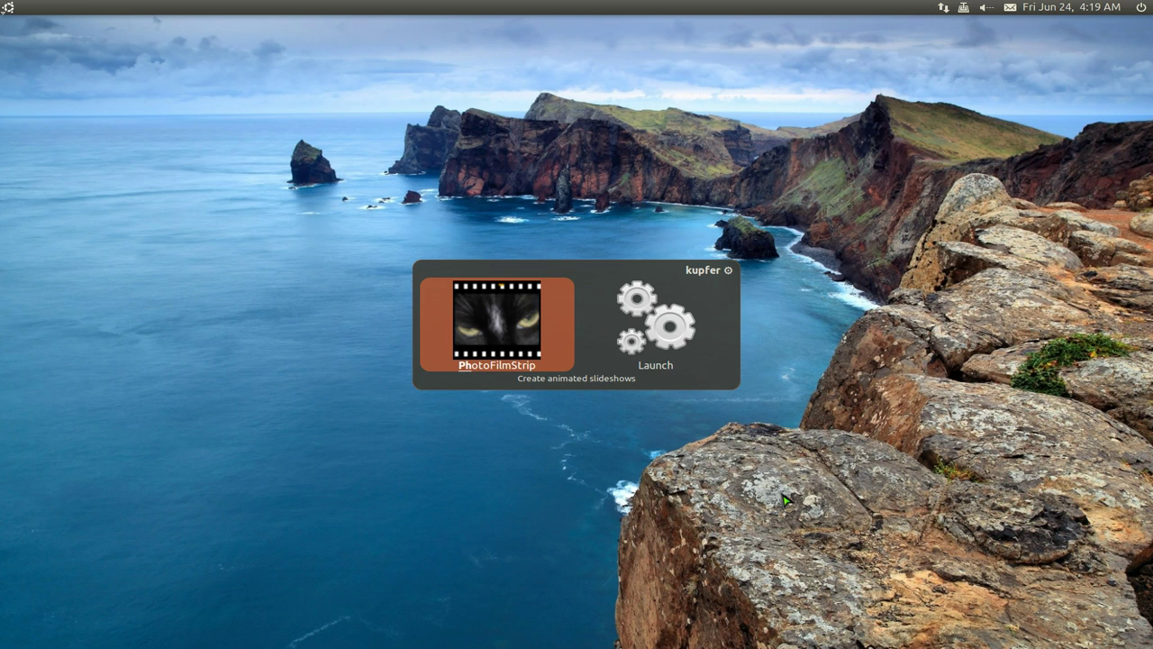
Step: Launch PhotoFilmStrip and start a new project named 'youtube'
{"action": "key", "text": "Return"}
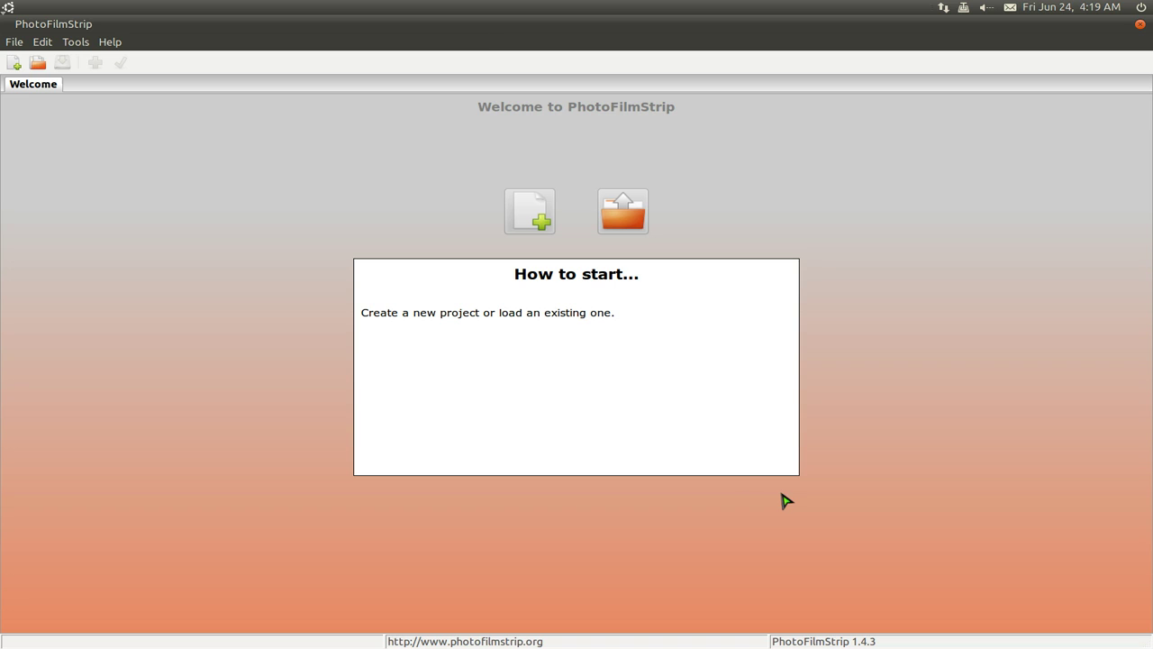
{"action": "left_click", "coordinate": [537, 220]}
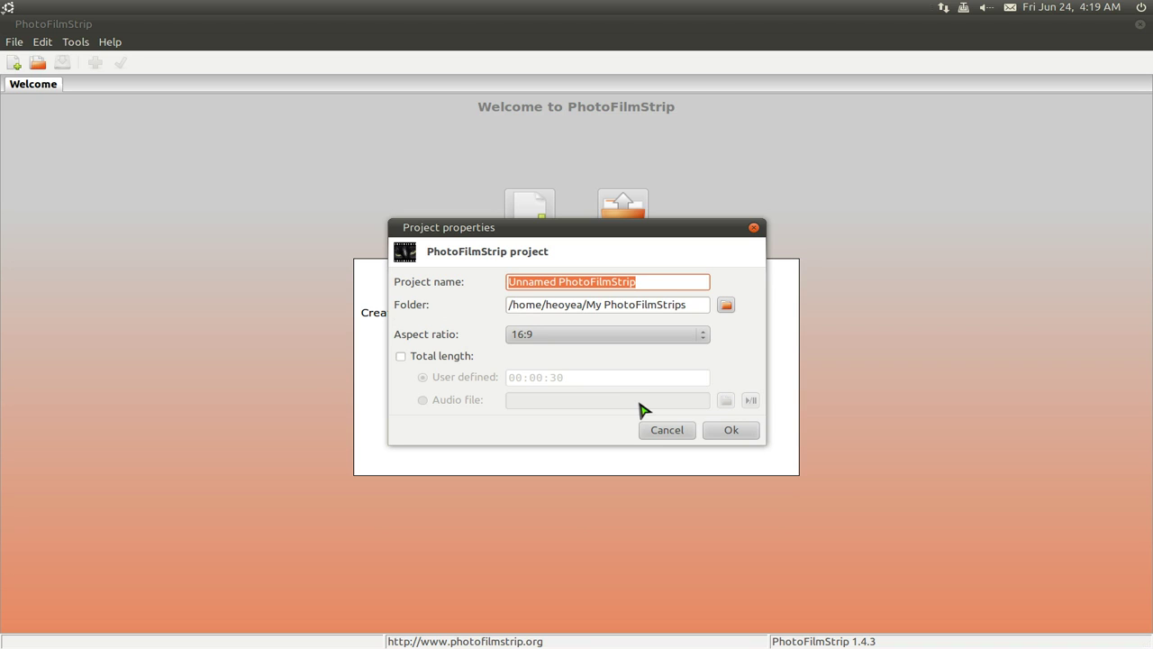
{"action": "type", "text": "youtube"}
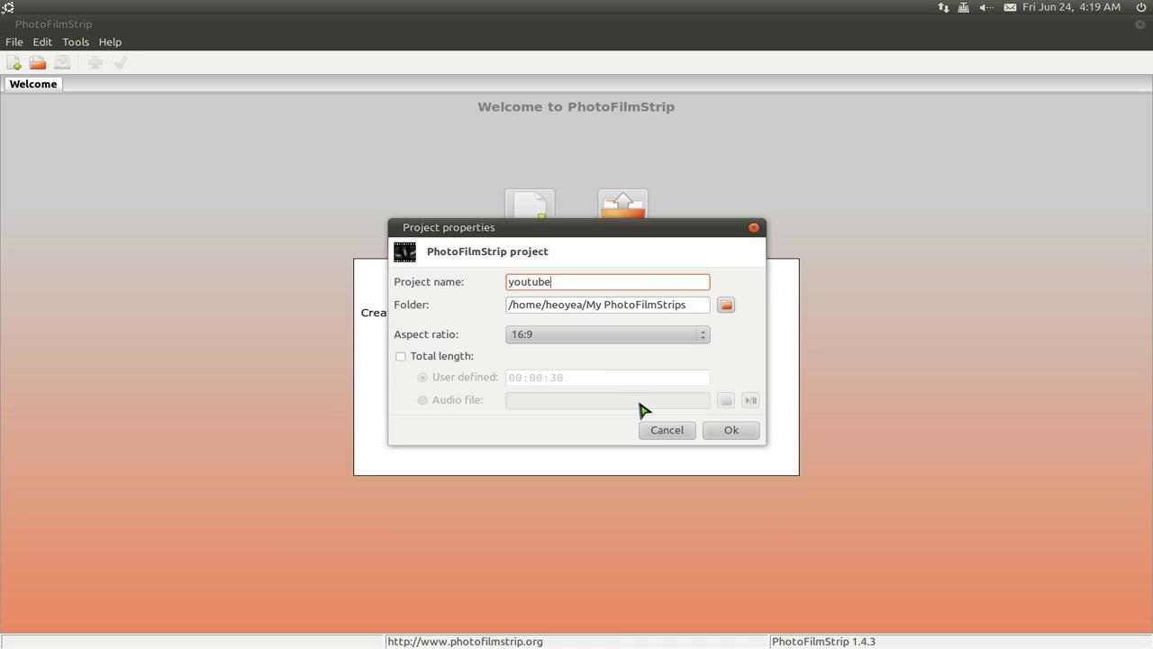
Step: Keep the 16:9 aspect ratio and tie the total length to an audio file
{"action": "left_click", "coordinate": [547, 341]}
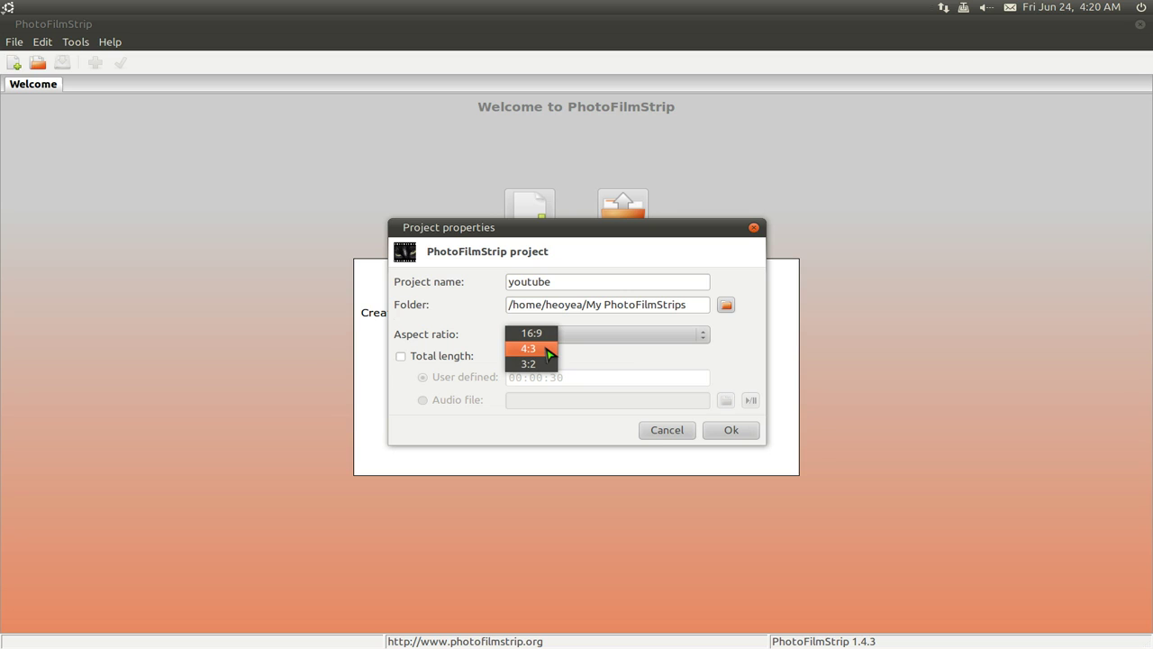
{"action": "left_click", "coordinate": [546, 336]}
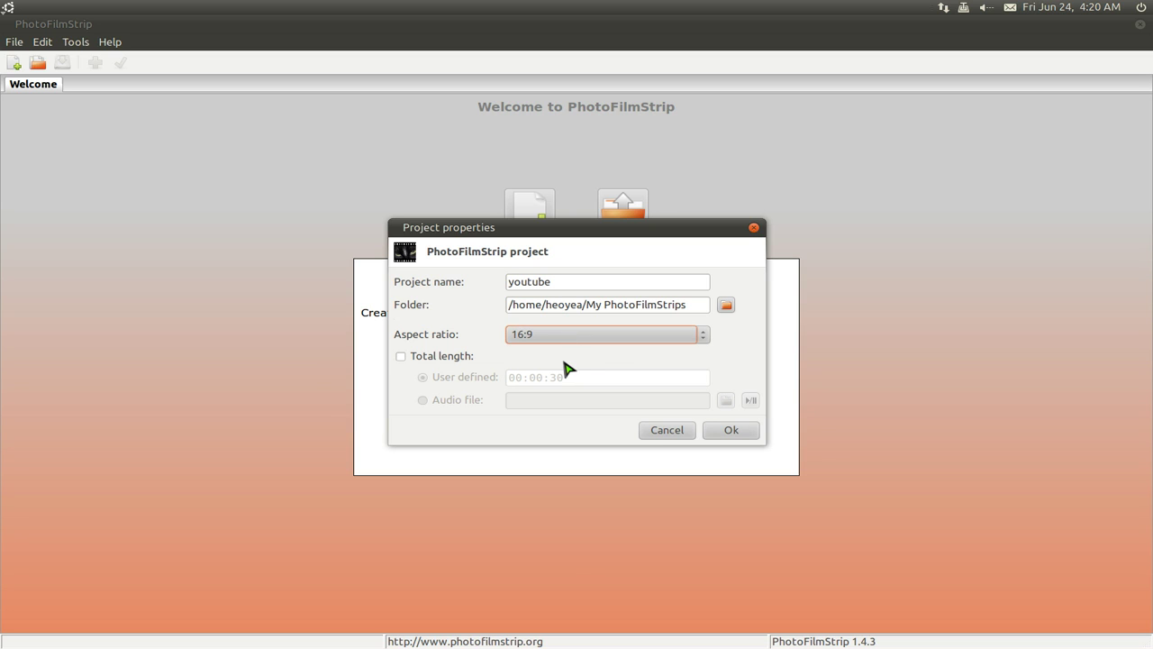
{"action": "left_click", "coordinate": [424, 362]}
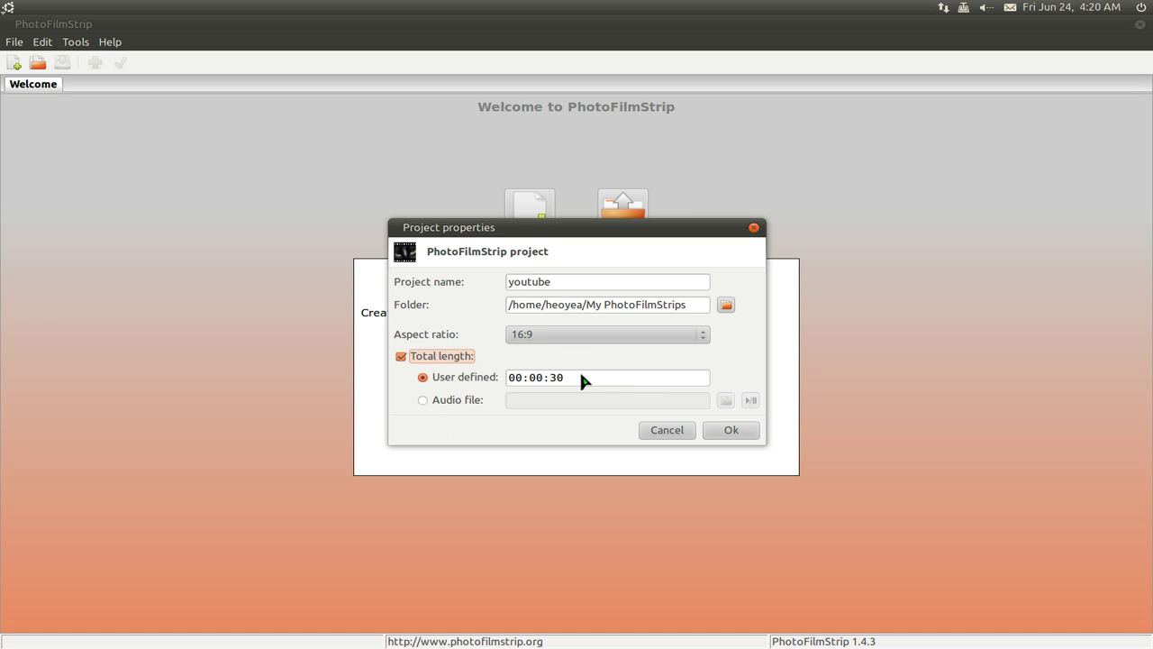
{"action": "left_click", "coordinate": [423, 400]}
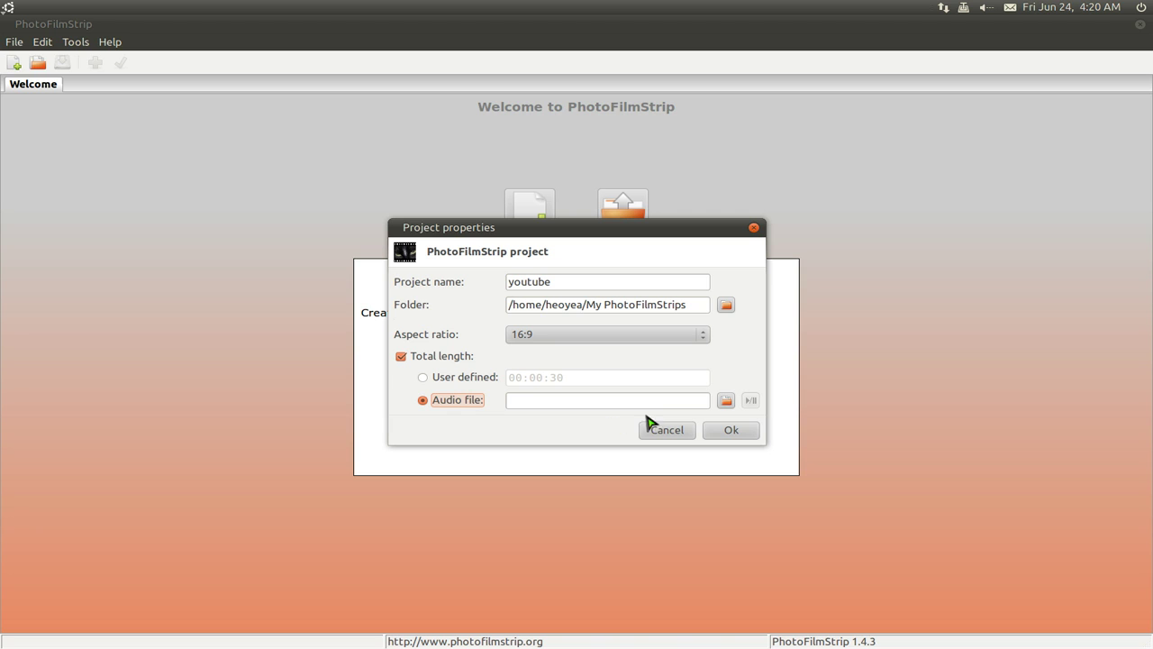
Step: Back out of picking an mp3 music track, untick Total length, and confirm the project settings
{"action": "left_click", "coordinate": [726, 401]}
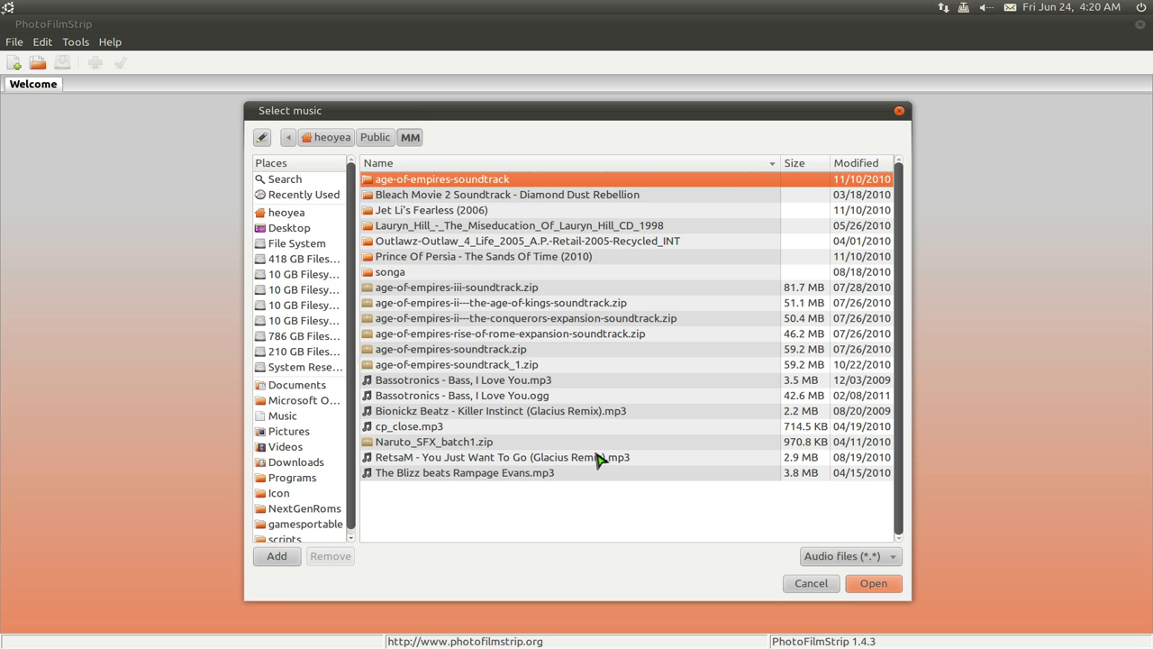
{"action": "left_click", "coordinate": [556, 474]}
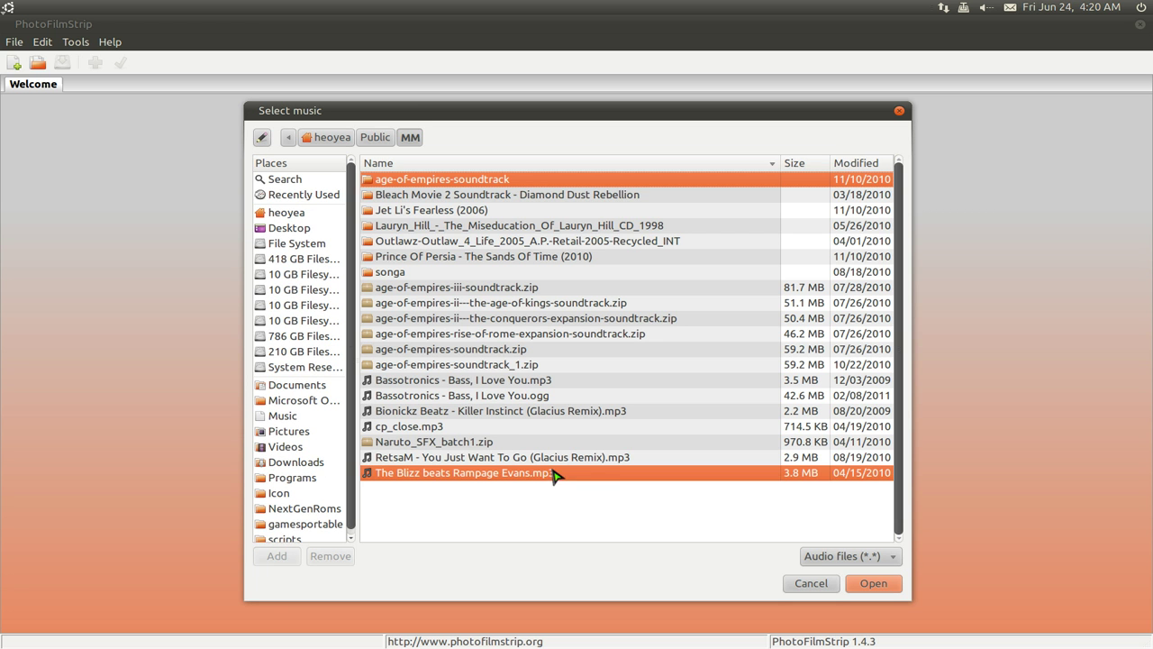
{"action": "left_click", "coordinate": [811, 584]}
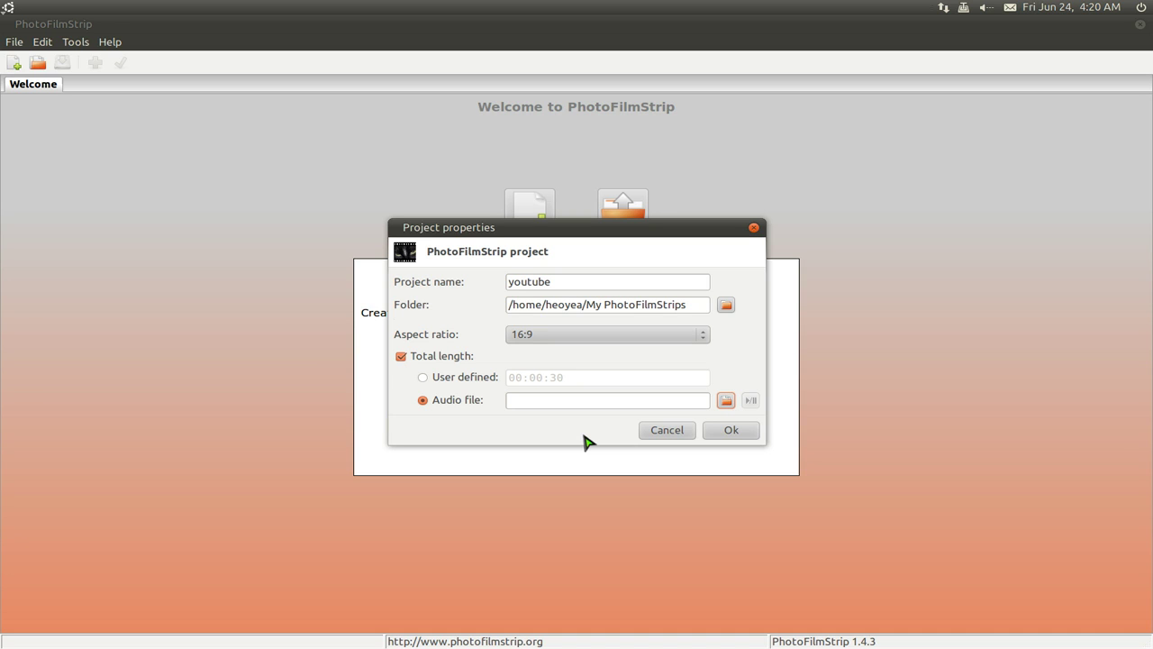
{"action": "left_click", "coordinate": [401, 356]}
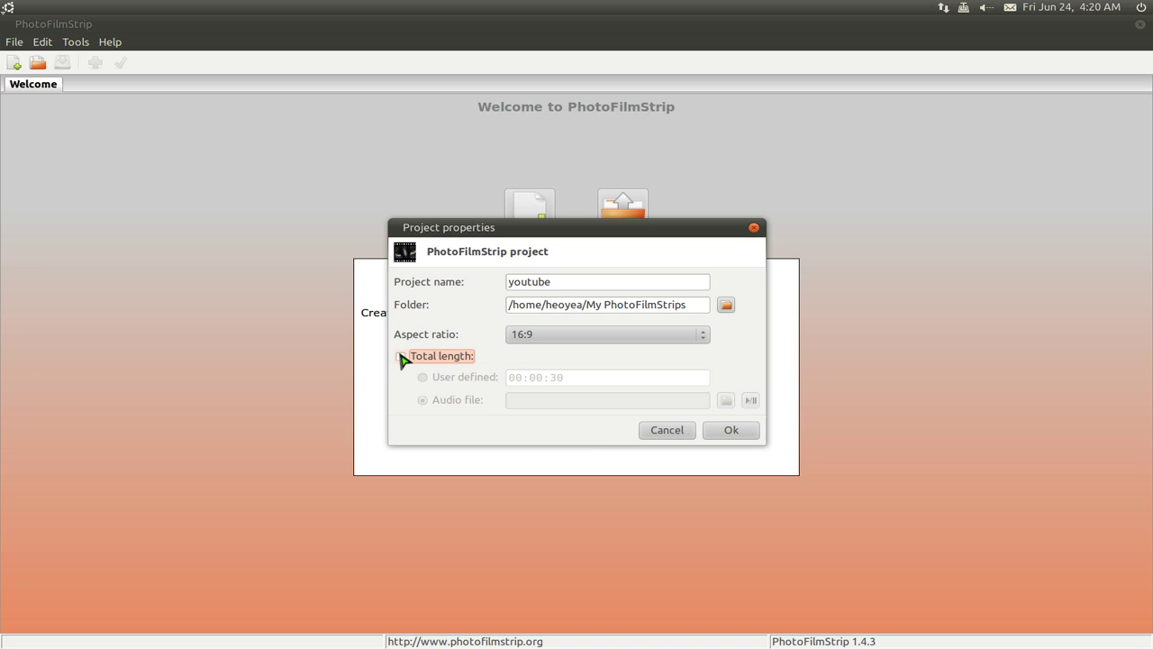
{"action": "left_click", "coordinate": [743, 433]}
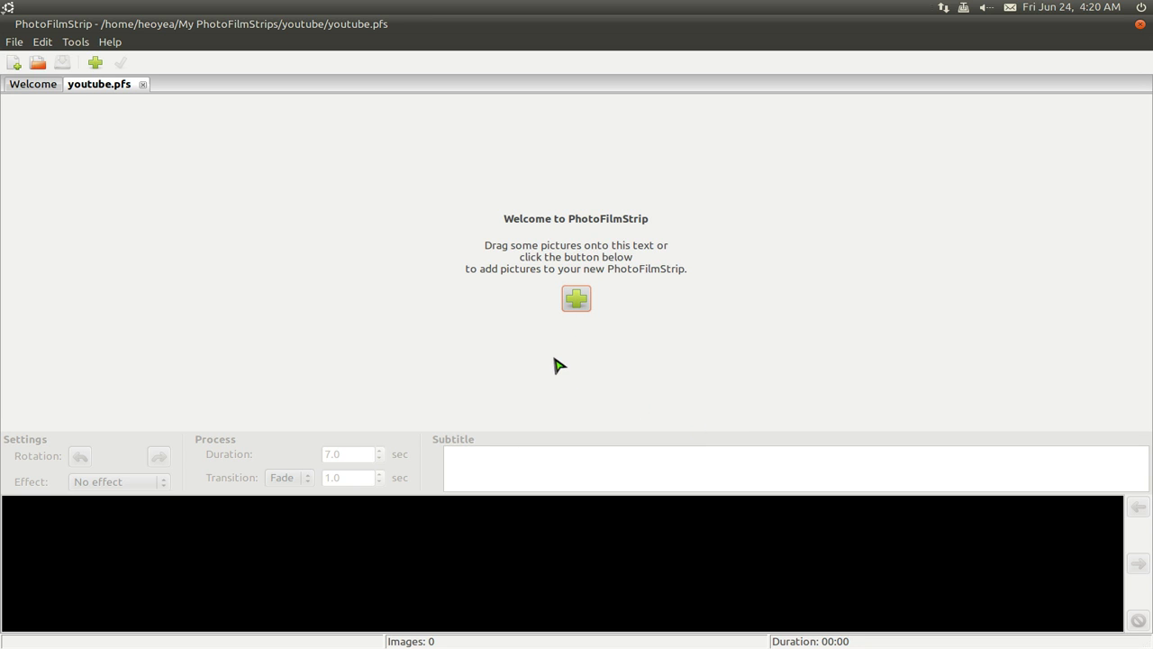
Step: Select all 18 Wallpaper_Keep images in the import dialog, then cancel without importing
{"action": "left_click", "coordinate": [583, 308]}
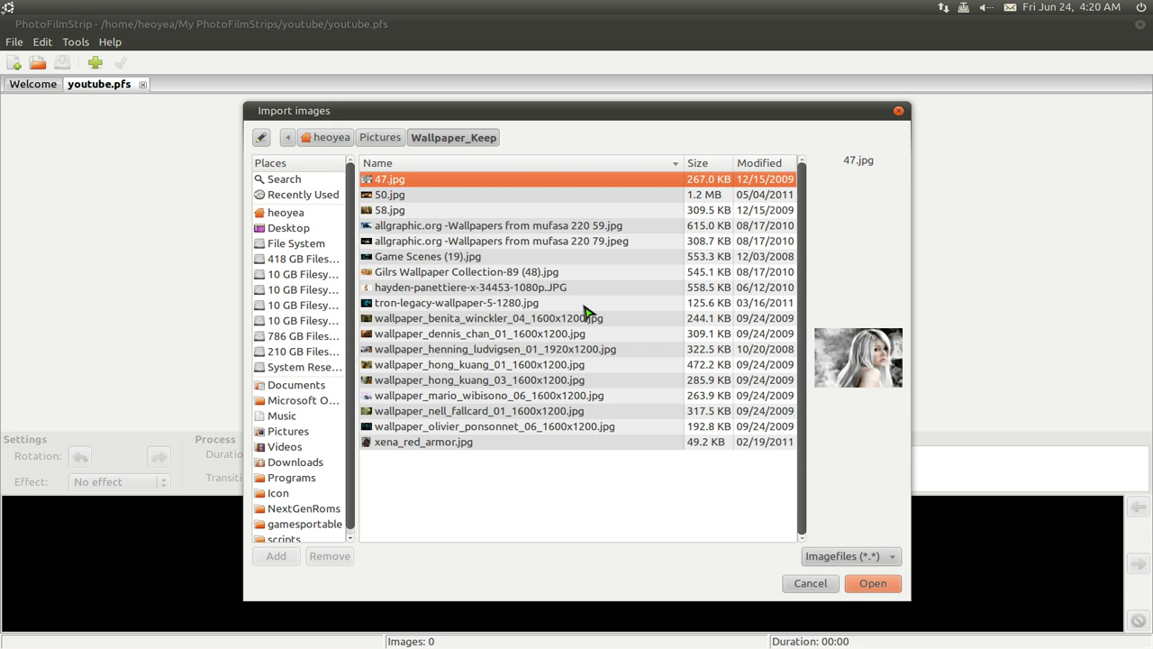
{"action": "left_click", "coordinate": [551, 443], "text": "shift"}
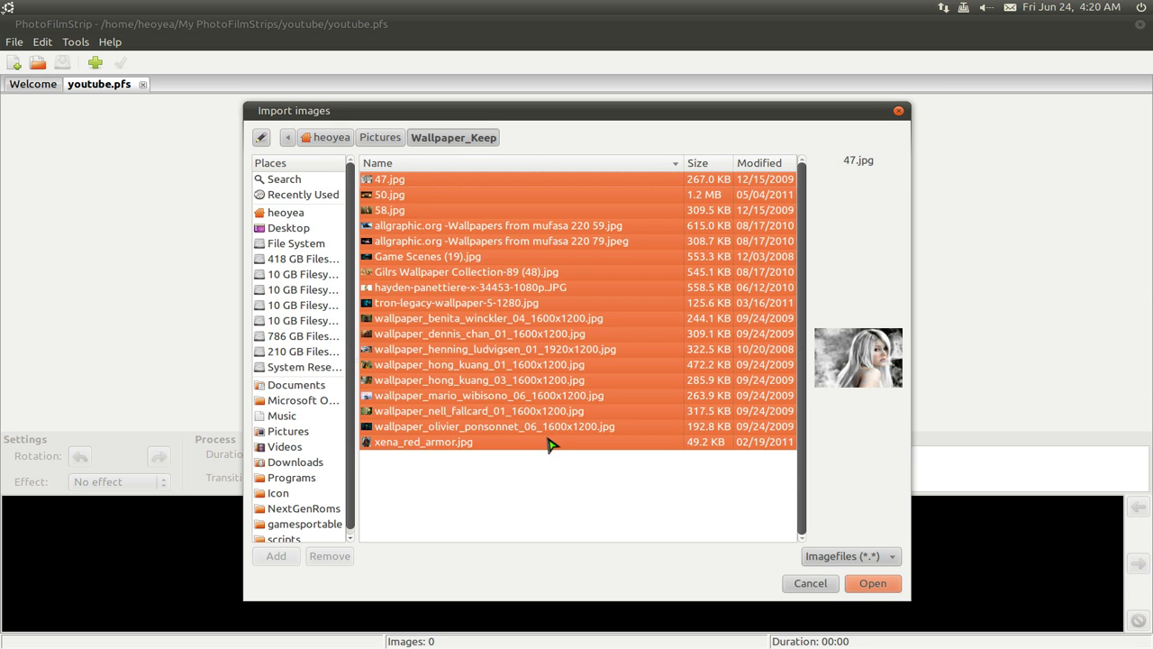
{"action": "left_click", "coordinate": [814, 587]}
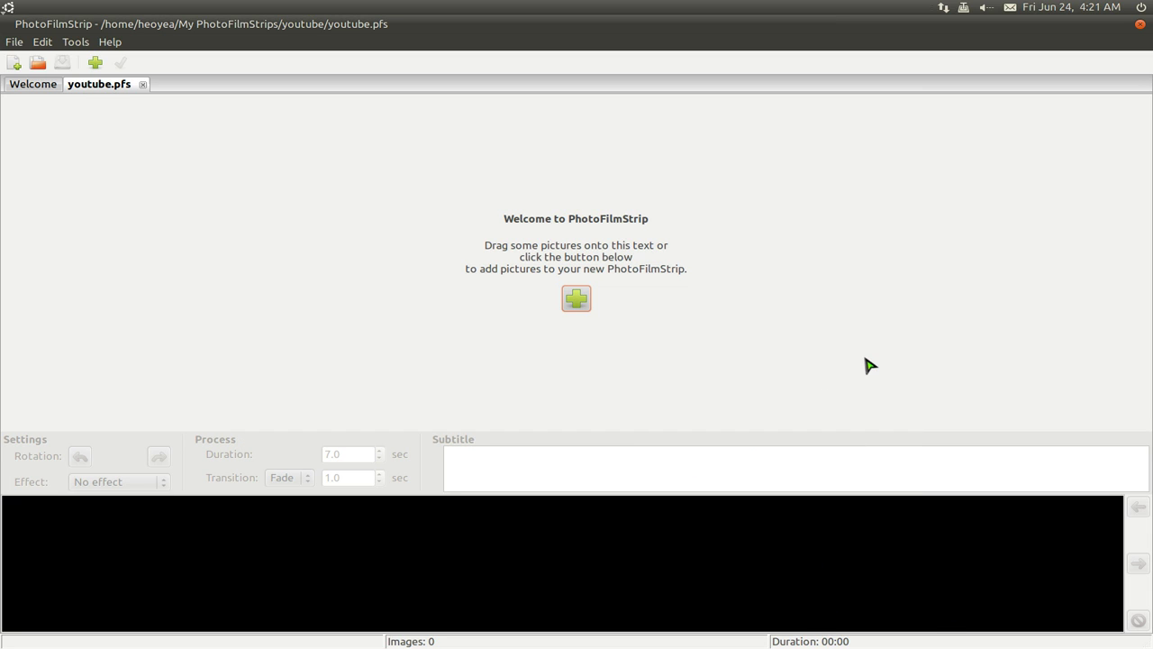
Step: Open Pictures/Wallpaper_Keep via Kupfer and drag all 18 wallpapers onto the filmstrip
{"action": "key", "text": "ctrl+space"}
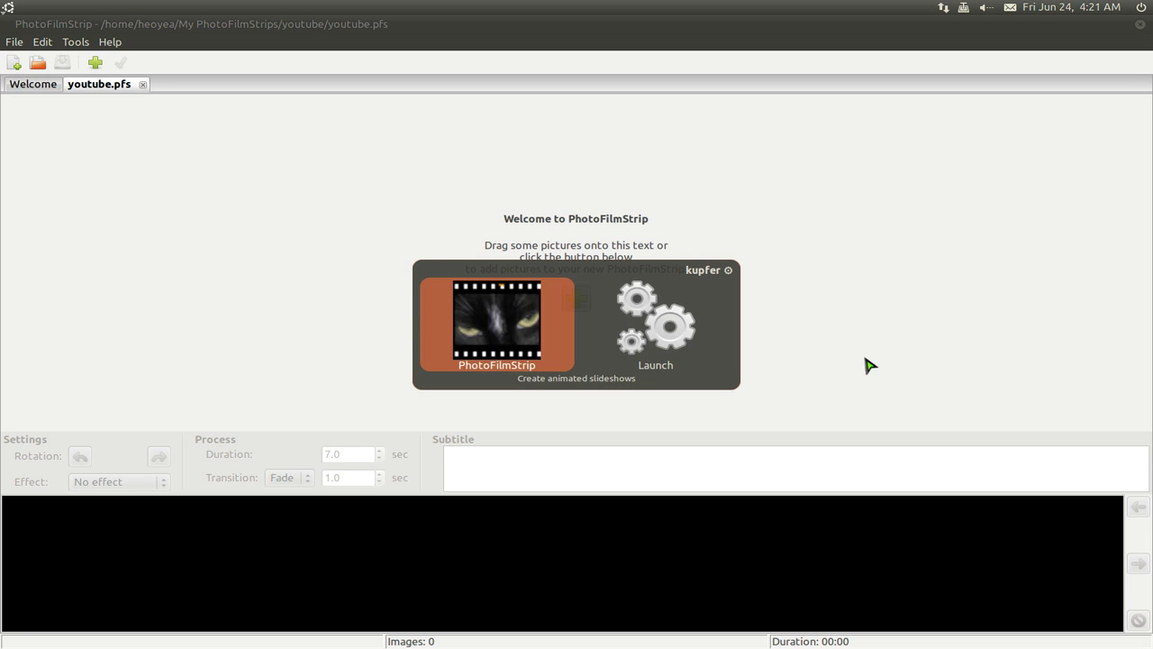
{"action": "key", "text": "BackSpace"}
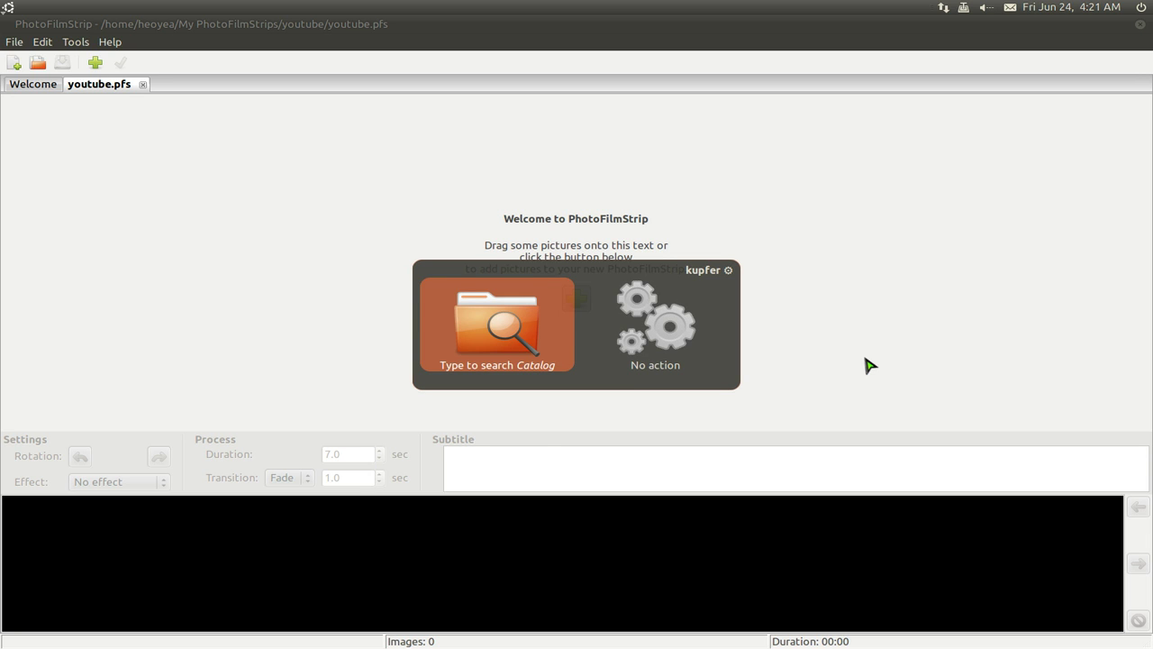
{"action": "type", "text": "pic"}
{"action": "key", "text": "Right"}
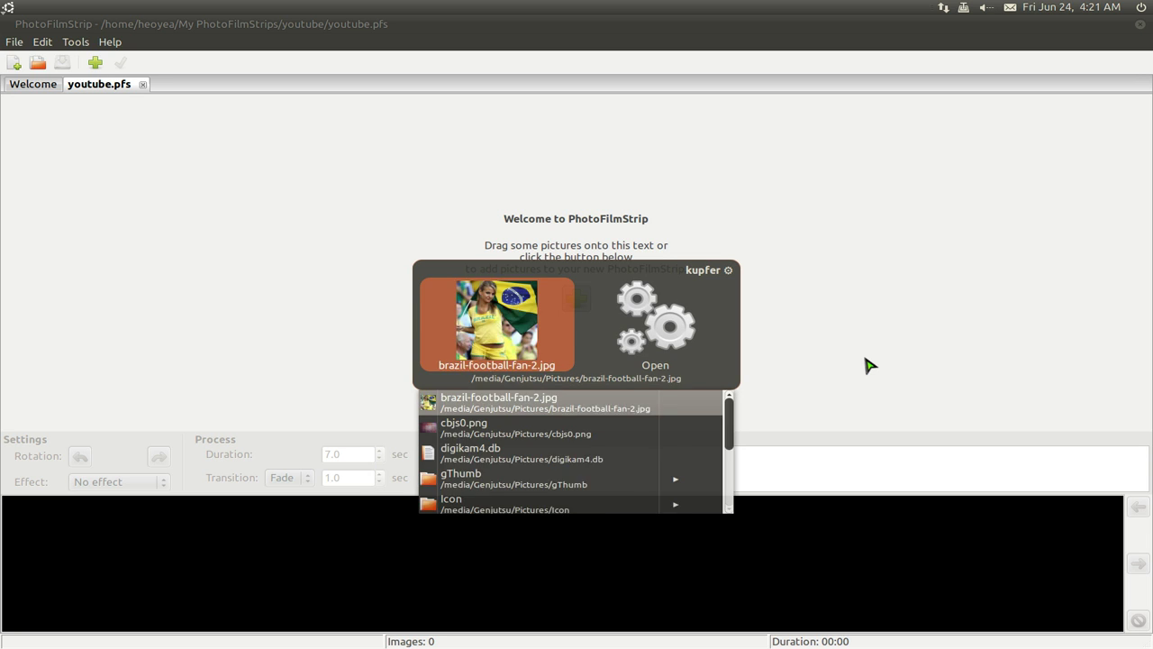
{"action": "type", "text": "wal"}
{"action": "key", "text": "Down"}
{"action": "key", "text": "Return"}
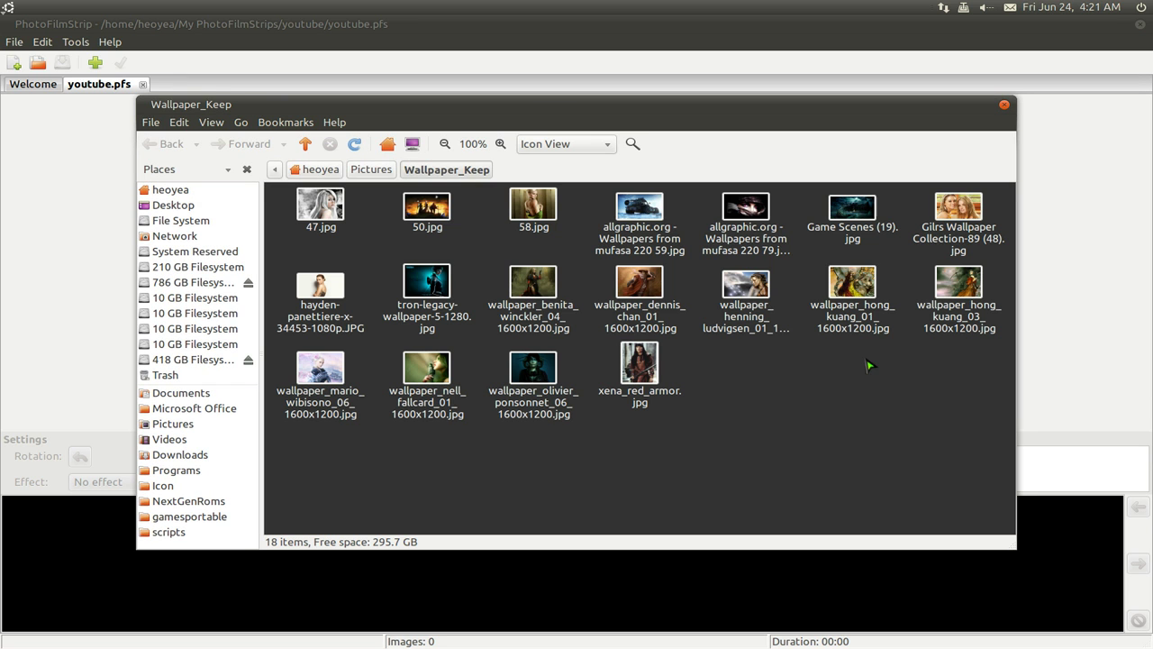
{"action": "key", "text": "ctrl+a"}
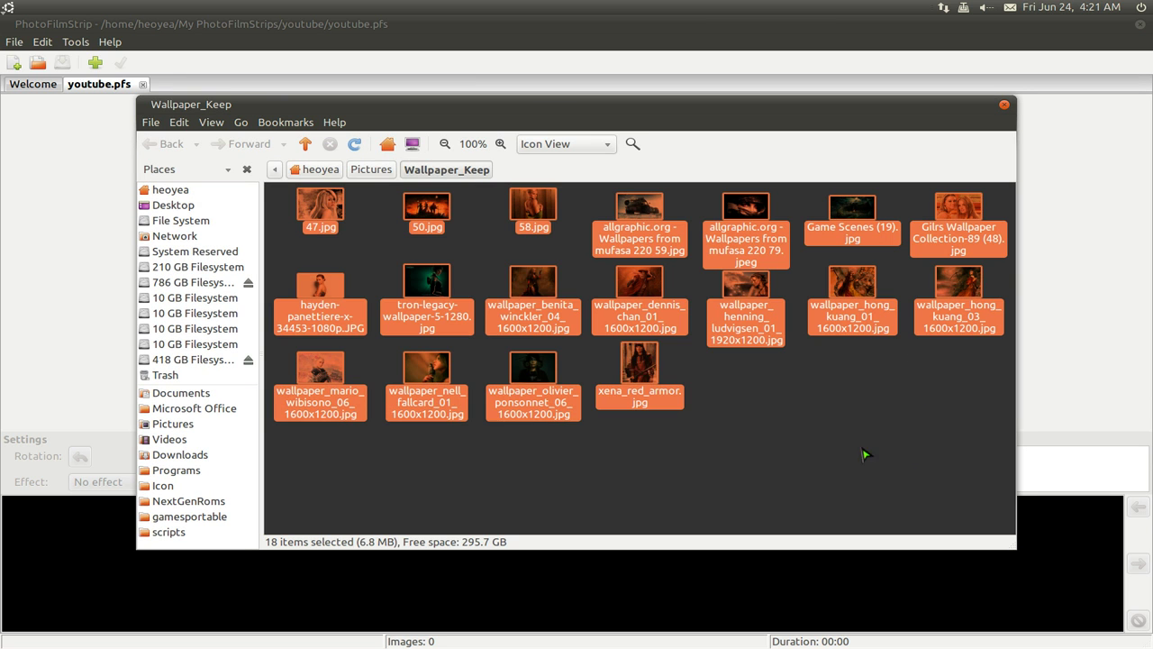
{"action": "left_click_drag", "start_coordinate": [541, 317], "coordinate": [468, 554]}
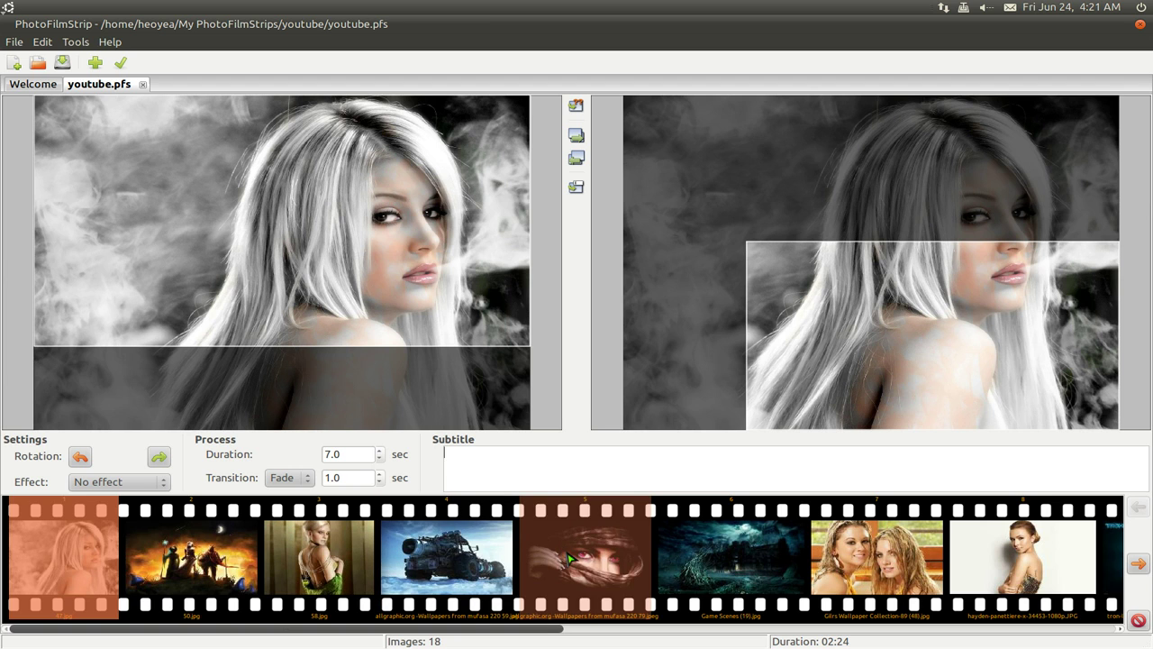
Step: Put the veiled-face picture fourth, move 58.jpg further along, then rotate it right and back upright
{"action": "left_click_drag", "start_coordinate": [563, 558], "coordinate": [455, 584]}
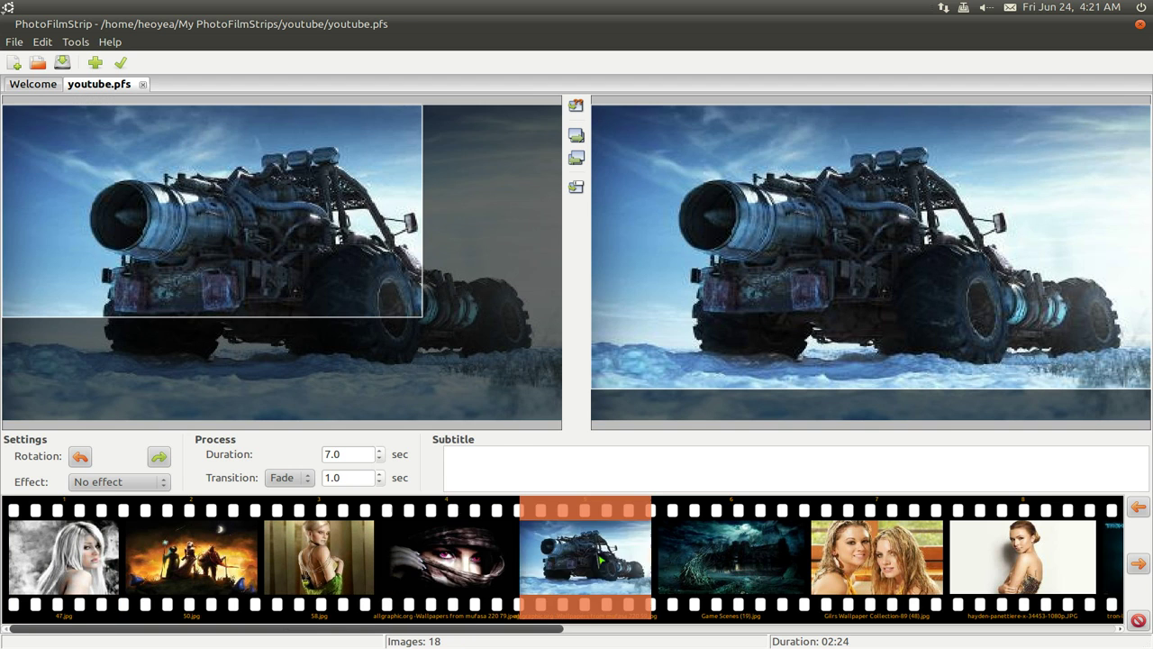
{"action": "left_click_drag", "start_coordinate": [325, 556], "coordinate": [556, 544]}
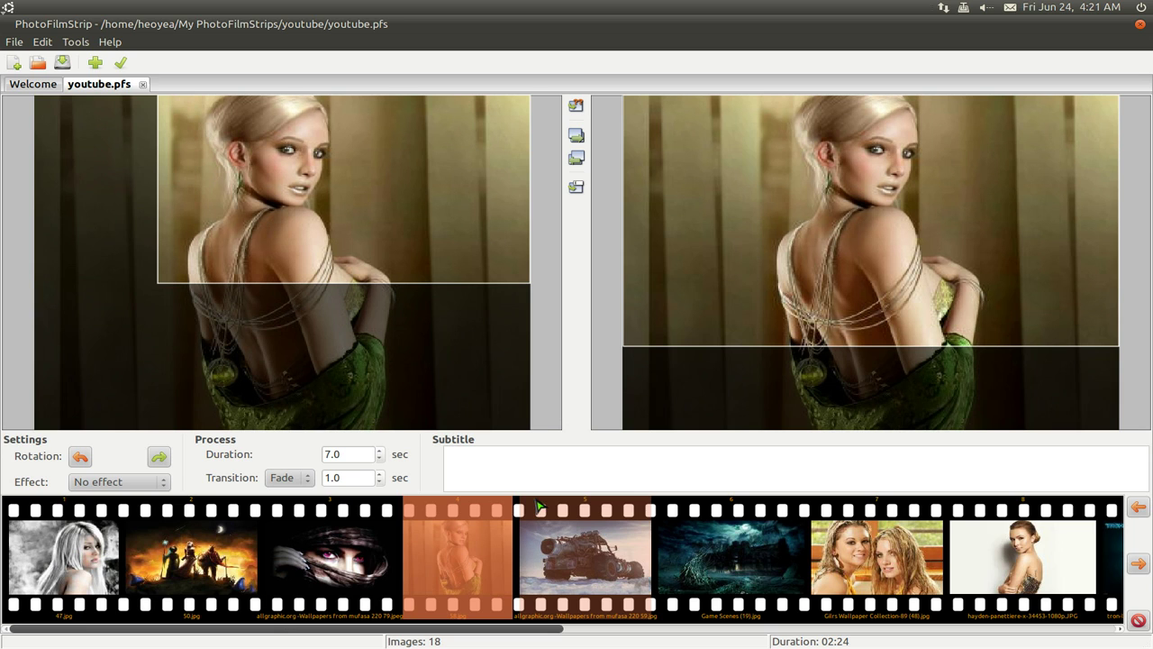
{"action": "left_click", "coordinate": [527, 468]}
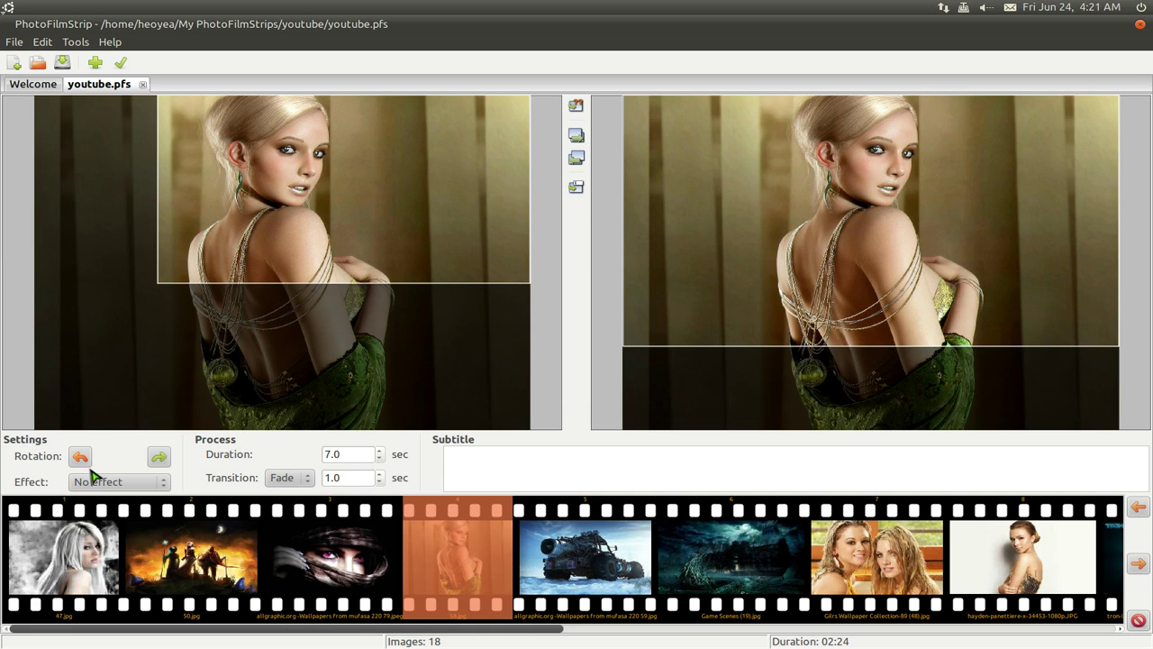
{"action": "left_click", "coordinate": [158, 459]}
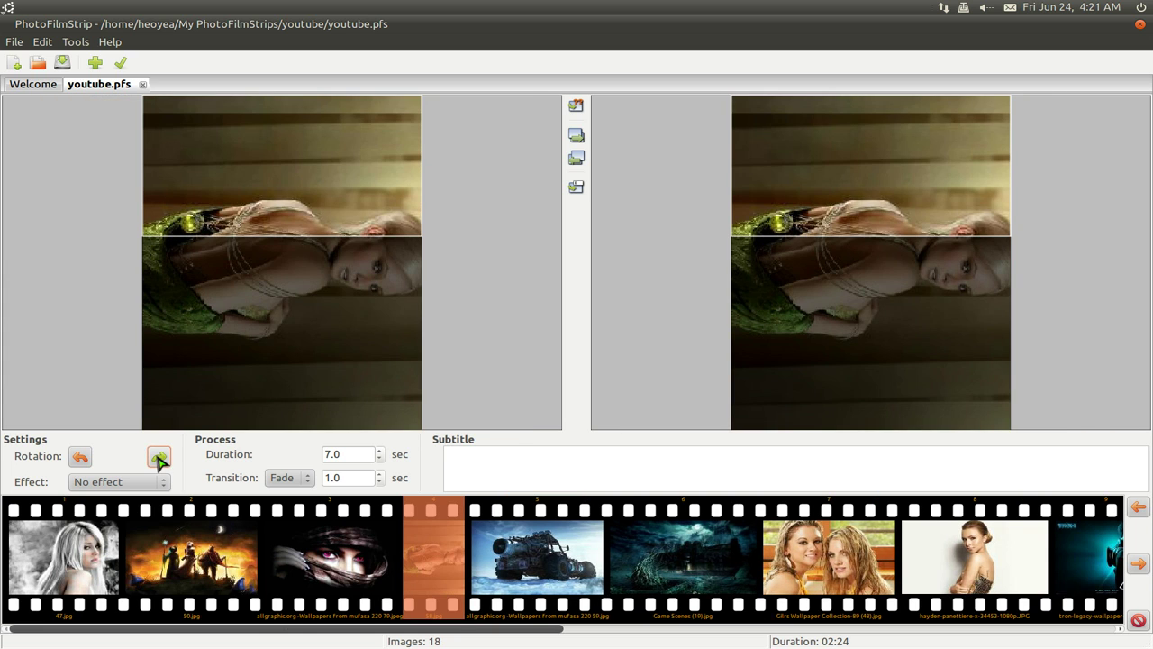
{"action": "left_click", "coordinate": [80, 457]}
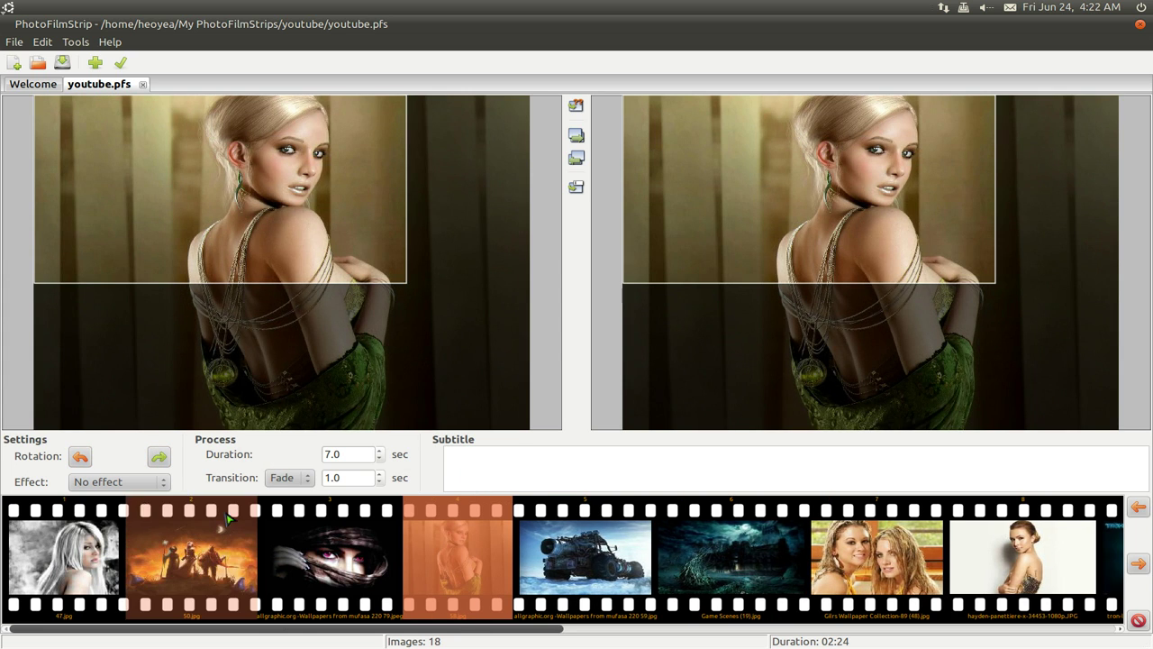
Step: Try the Black and White and then Sepia tone effects on the fourth slide
{"action": "left_click", "coordinate": [139, 482]}
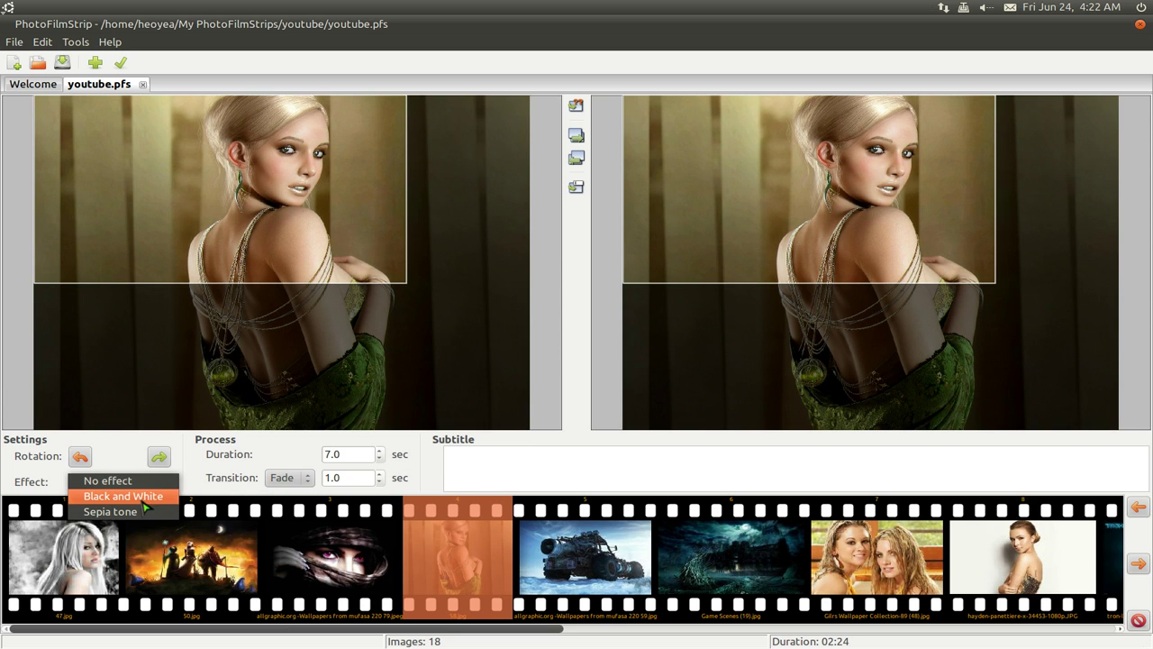
{"action": "left_click", "coordinate": [143, 499]}
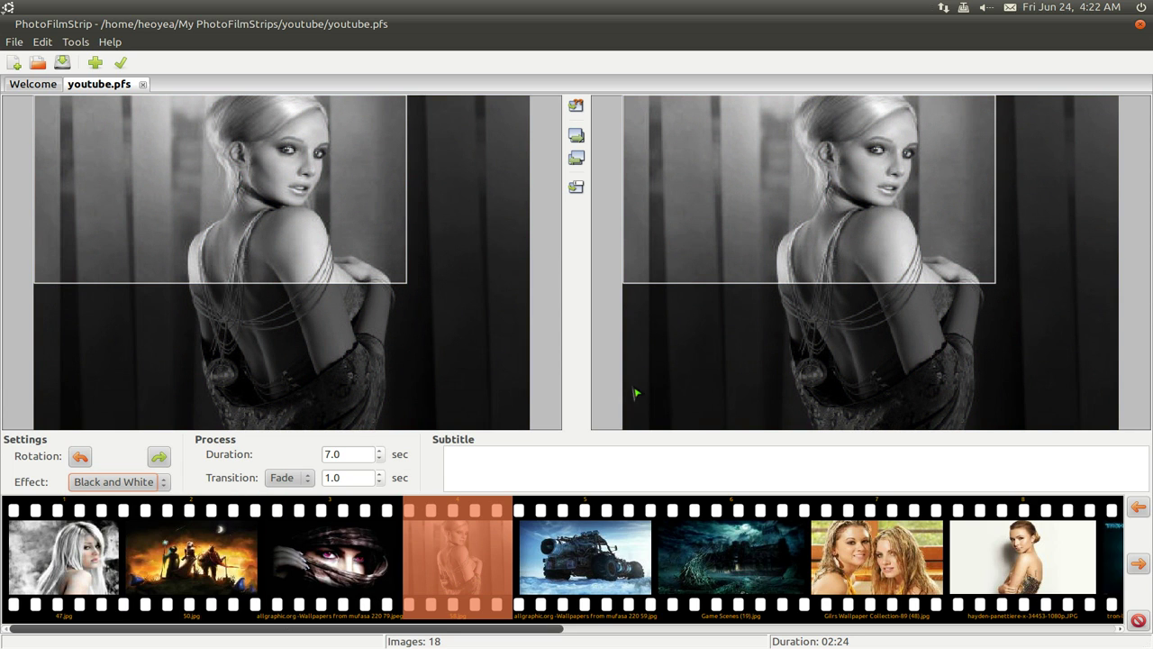
{"action": "left_click", "coordinate": [132, 482]}
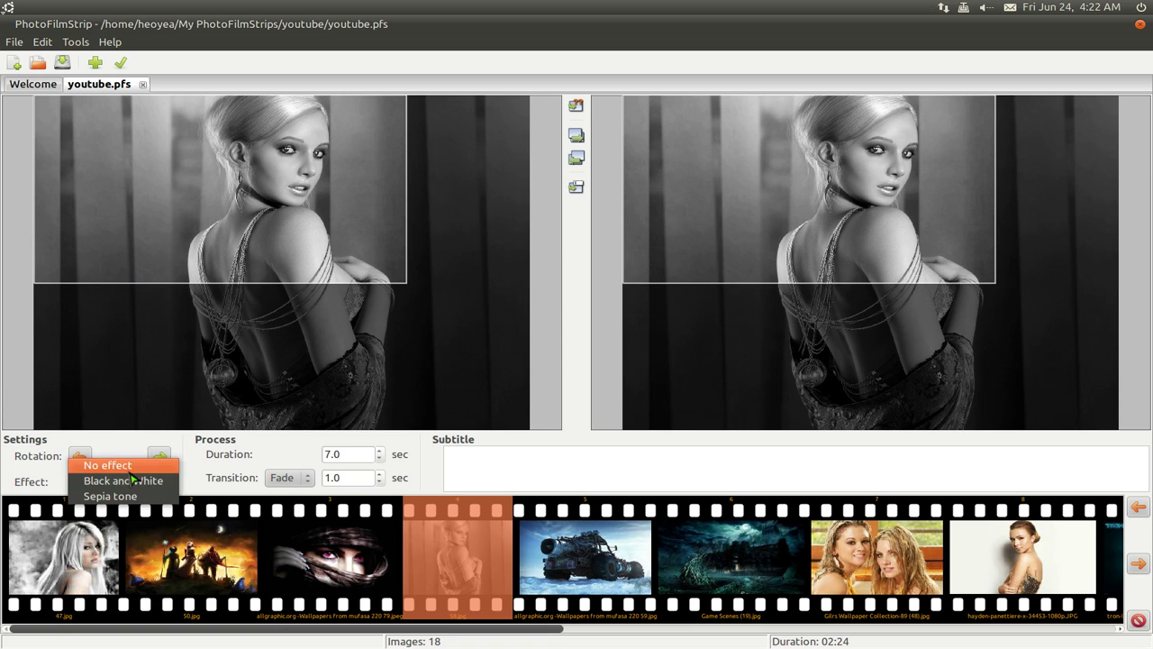
{"action": "left_click", "coordinate": [131, 470]}
{"action": "left_click", "coordinate": [150, 484]}
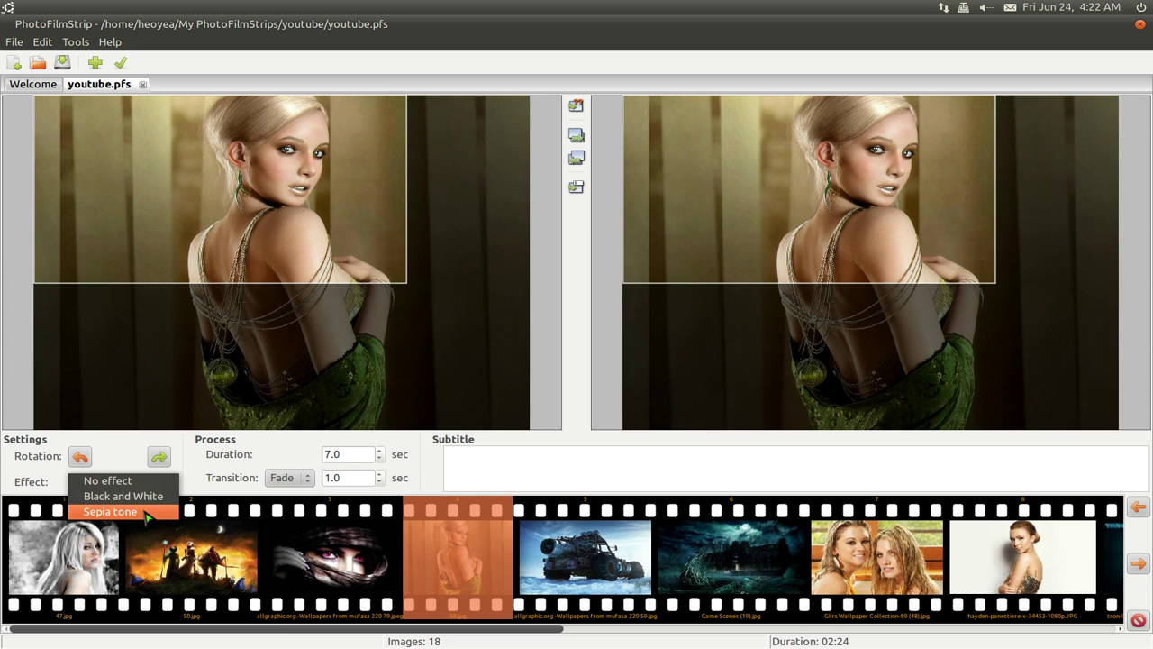
{"action": "left_click", "coordinate": [146, 512]}
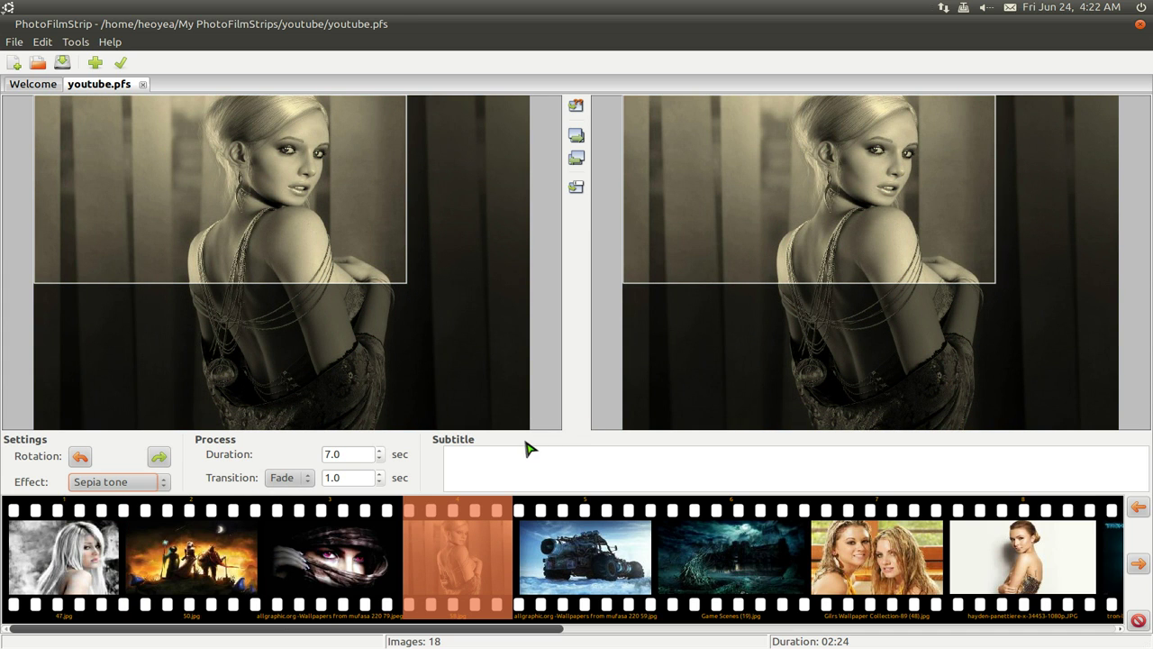
Step: Set the fourth slide's effect back to No effect
{"action": "left_click", "coordinate": [504, 475]}
{"action": "left_click", "coordinate": [93, 482]}
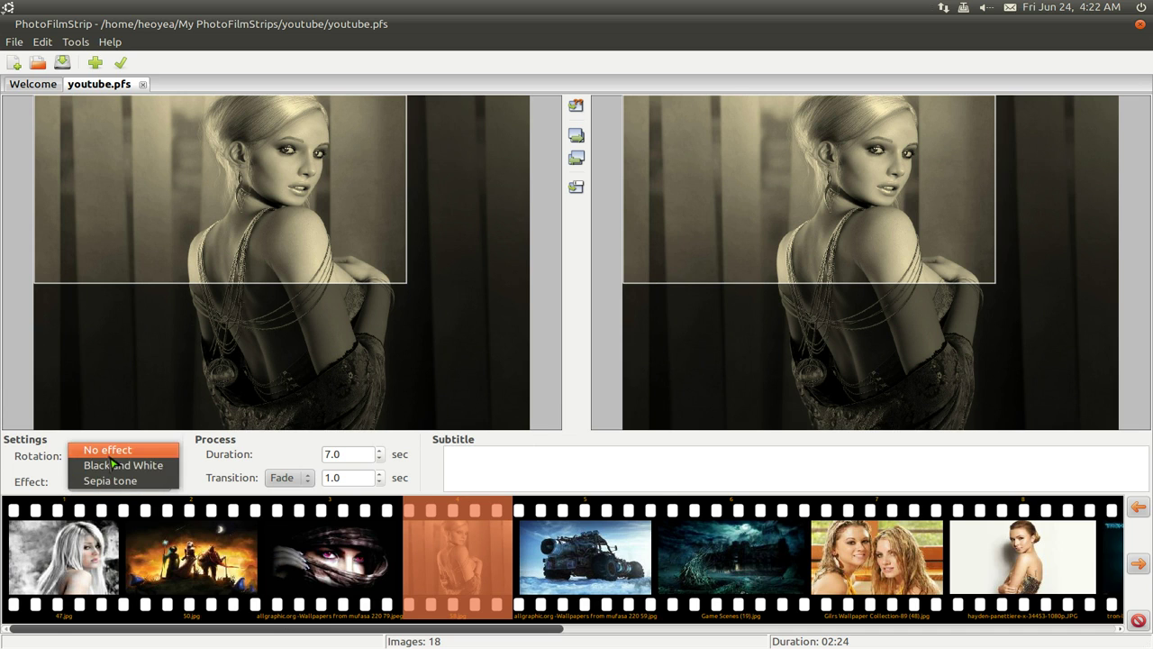
{"action": "left_click", "coordinate": [103, 450]}
Step: Bring up the Transition choices and move the selection to Fade
{"action": "left_click", "coordinate": [576, 479]}
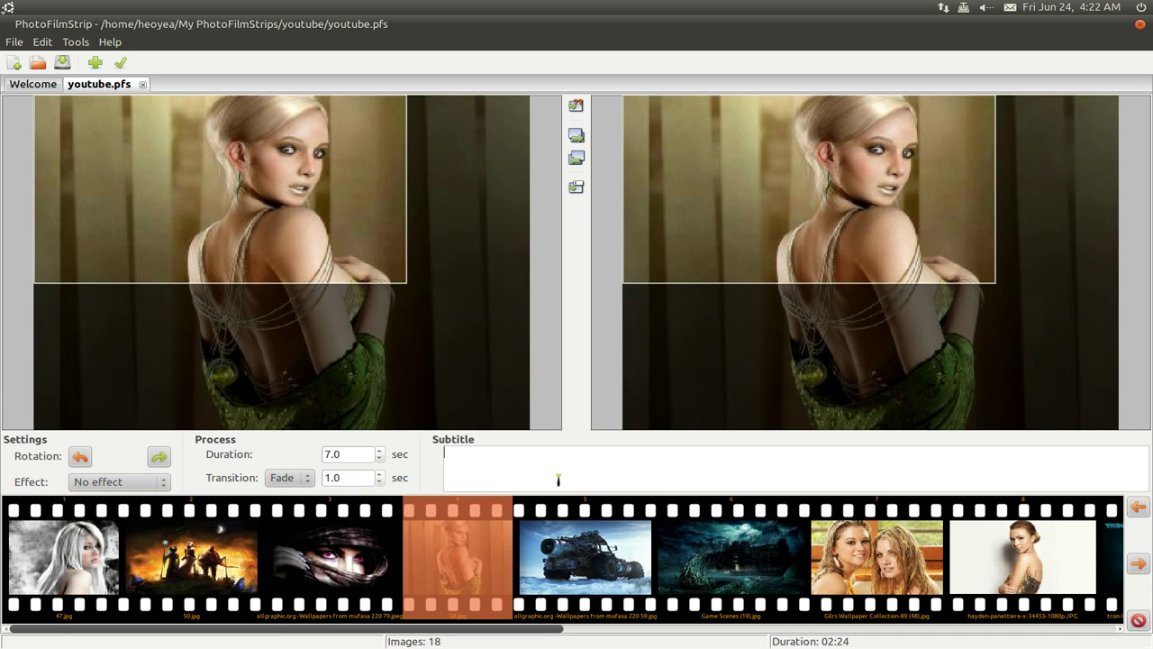
{"action": "left_click", "coordinate": [304, 479]}
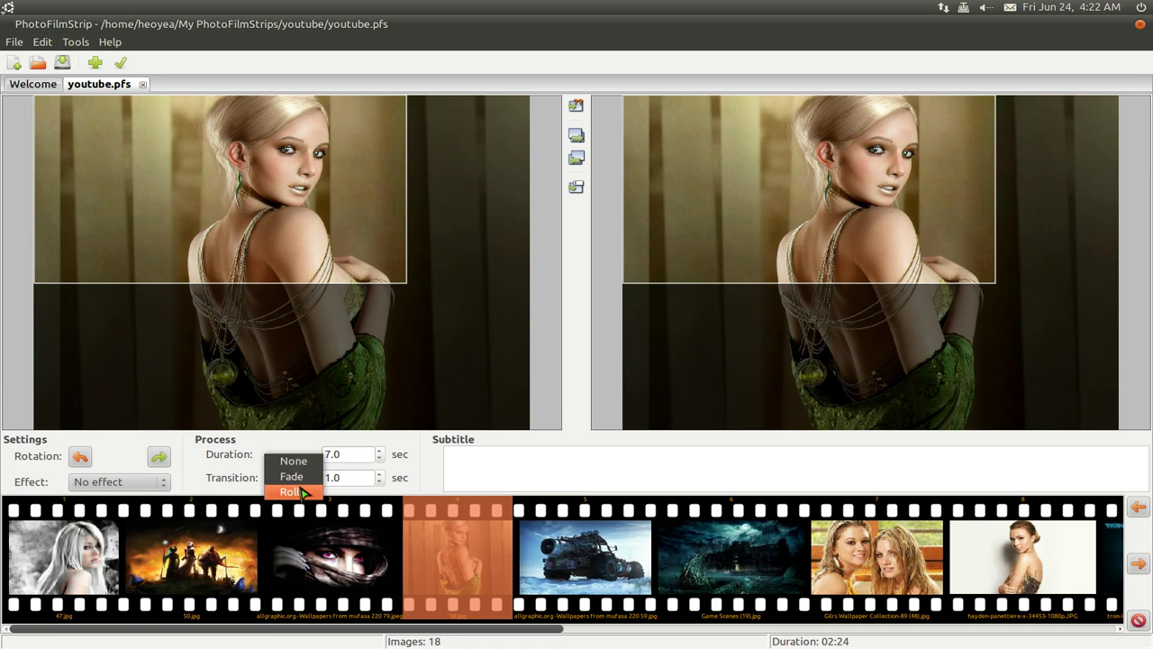
{"action": "key", "text": "Up"}
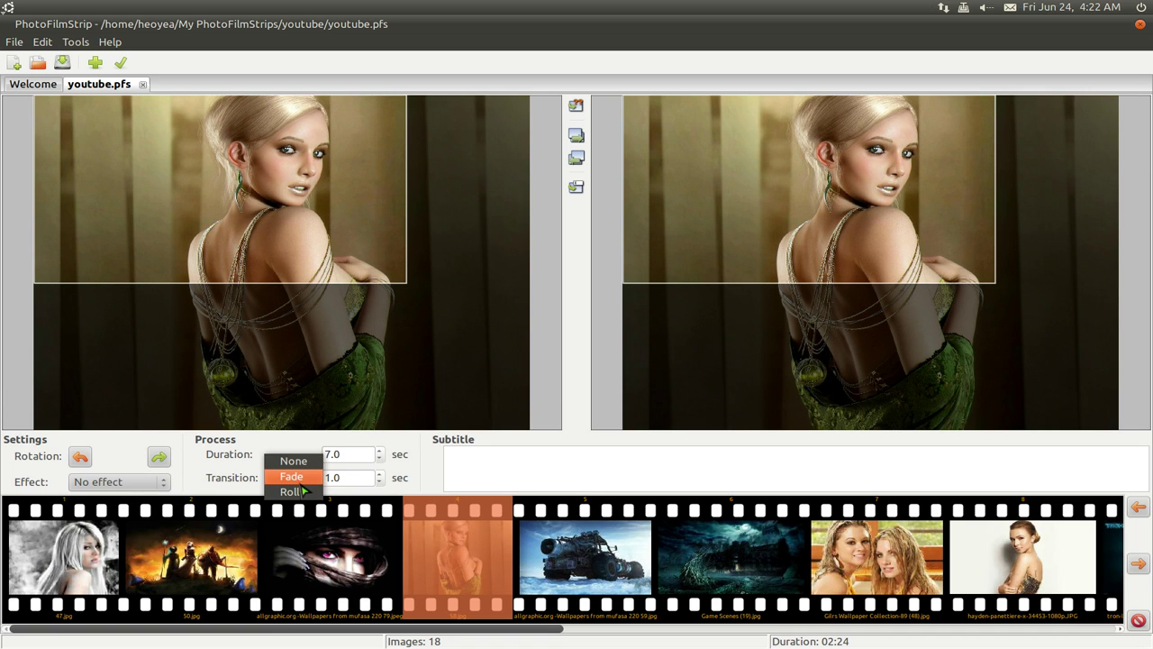
Step: Keep Fade as the transition, leaving the 7.0 s duration and 1.0 s transition length
{"action": "key", "text": "Return"}
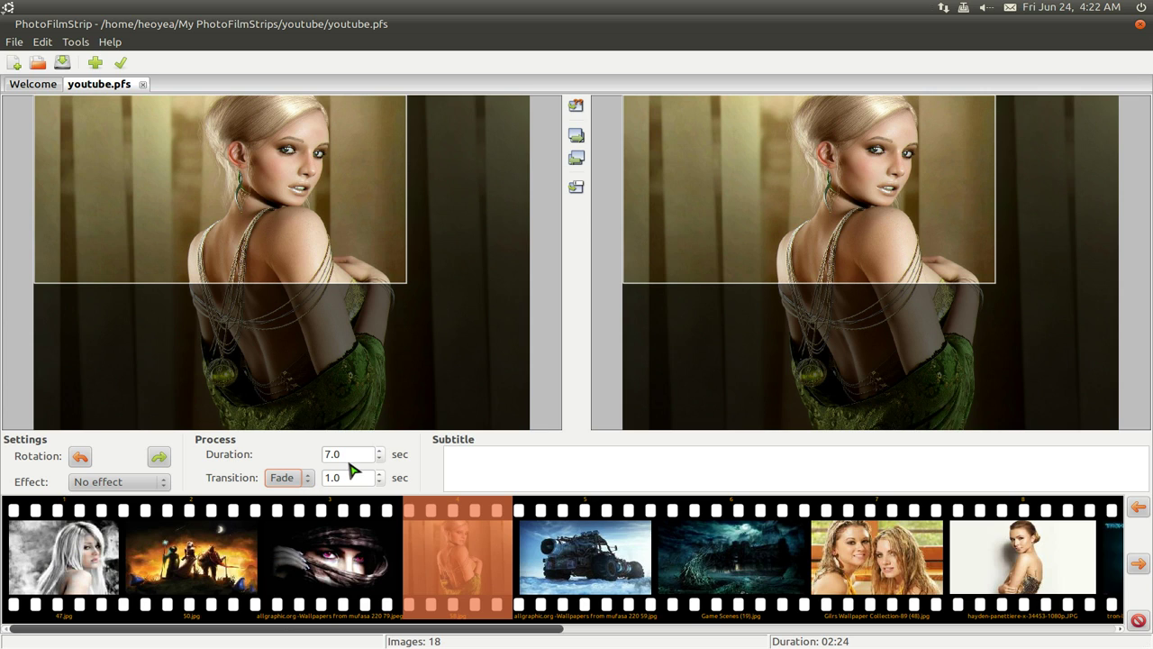
{"action": "left_click", "coordinate": [352, 454]}
{"action": "left_click", "coordinate": [351, 478]}
{"action": "left_click", "coordinate": [581, 464]}
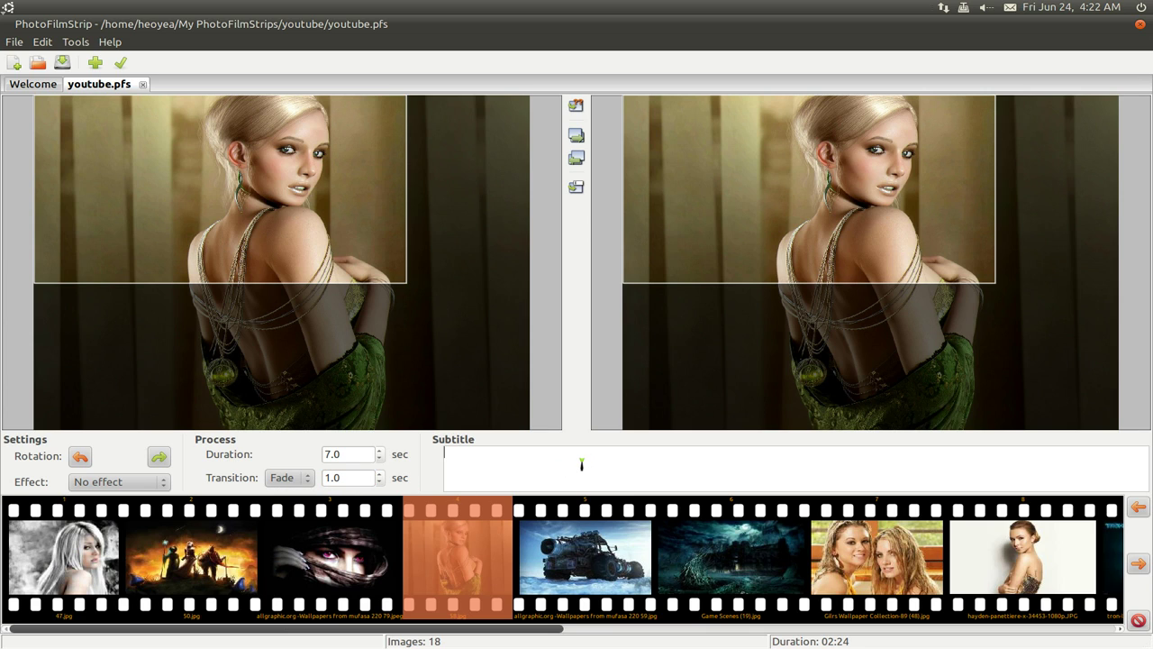
Step: Randomise the slide's motion twice, then shrink the starting frame and move it to the lower left
{"action": "left_click", "coordinate": [575, 106]}
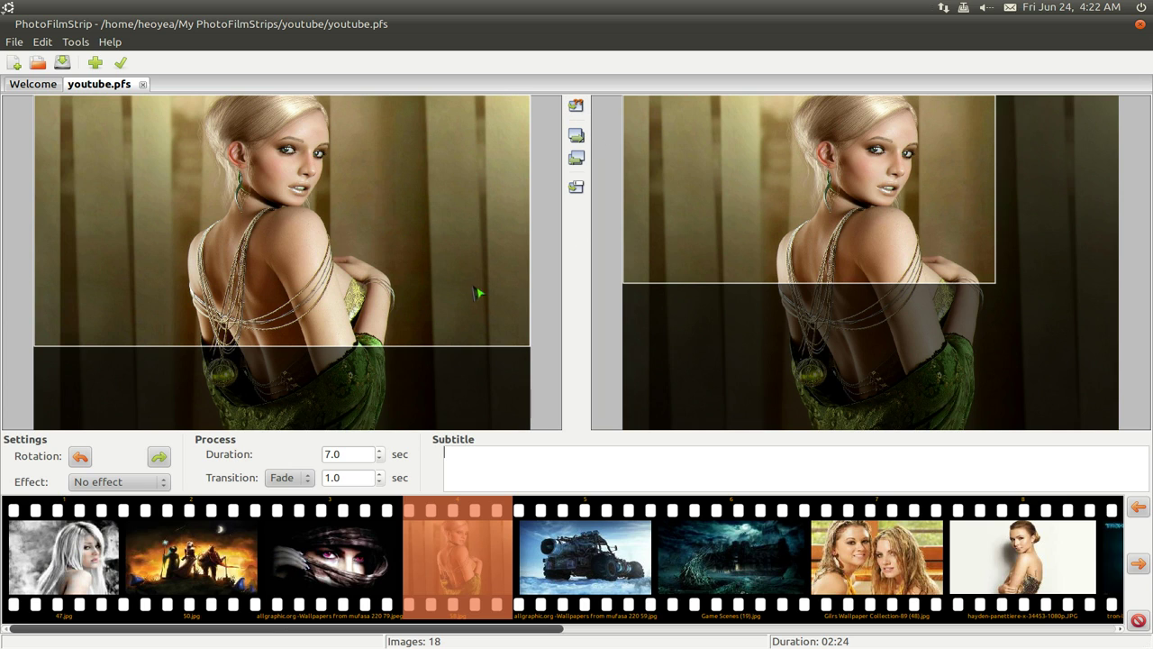
{"action": "left_click", "coordinate": [584, 113]}
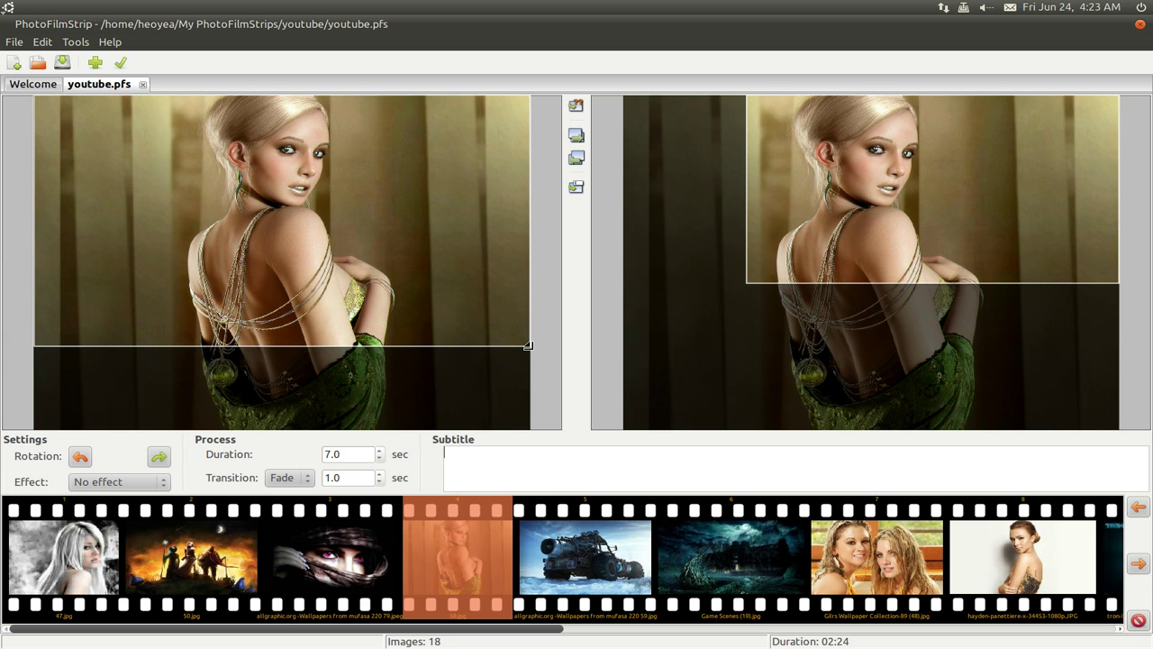
{"action": "left_click_drag", "start_coordinate": [528, 345], "coordinate": [245, 234]}
{"action": "left_click_drag", "start_coordinate": [220, 154], "coordinate": [228, 318]}
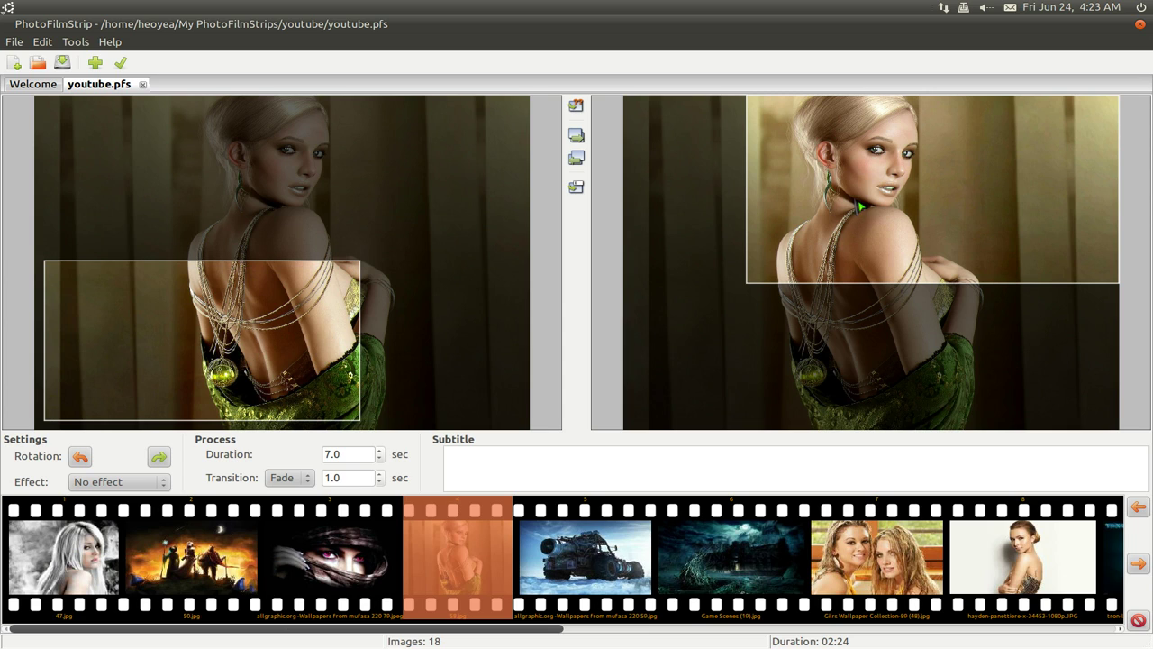
{"action": "left_click_drag", "start_coordinate": [356, 455], "coordinate": [211, 460]}
{"action": "left_click", "coordinate": [545, 472]}
Step: Subtitle the fourth slide 'Girl' and the jeep slide 'Car', checking the castle slide in between
{"action": "left_click", "coordinate": [600, 456]}
{"action": "type", "text": "Girl"}
{"action": "left_click", "coordinate": [617, 558]}
{"action": "type", "text": "Car"}
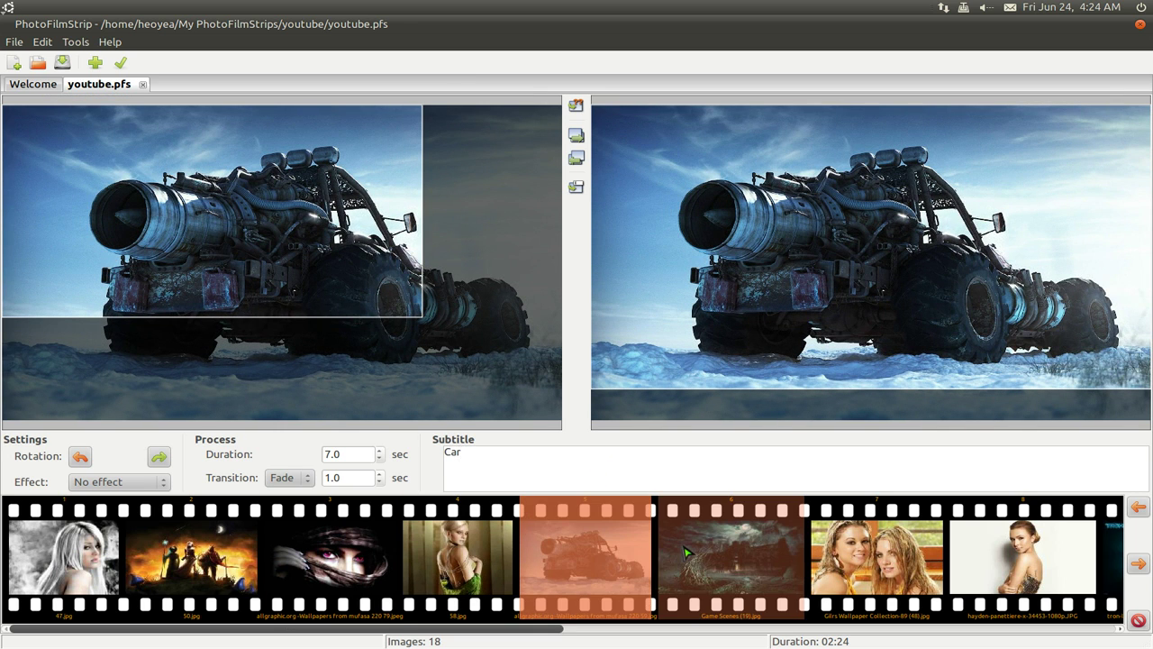
{"action": "left_click", "coordinate": [688, 551]}
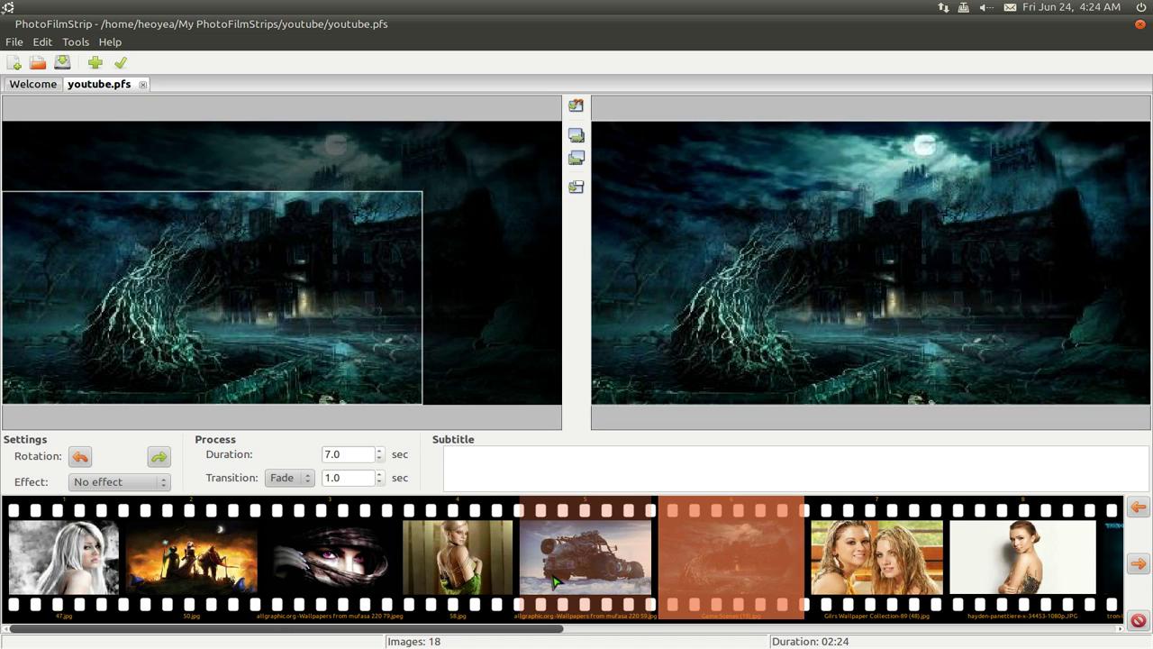
{"action": "left_click", "coordinate": [556, 583]}
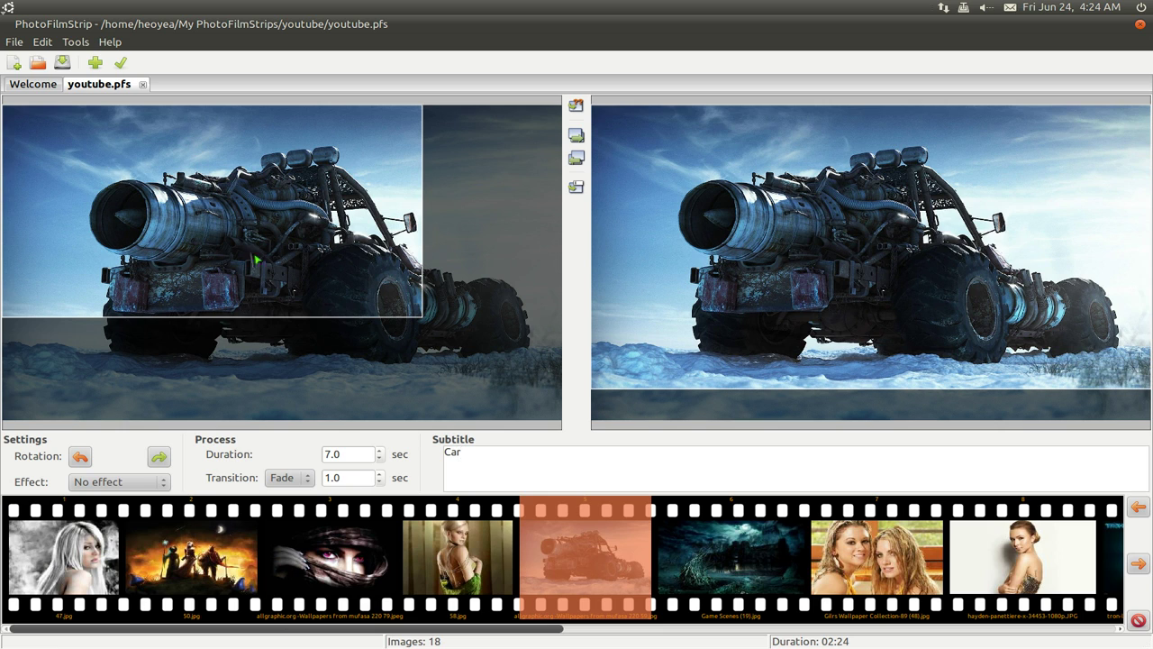
Step: Open the project properties, toggle the total length and audio options, then cancel without saving
{"action": "left_click", "coordinate": [15, 43]}
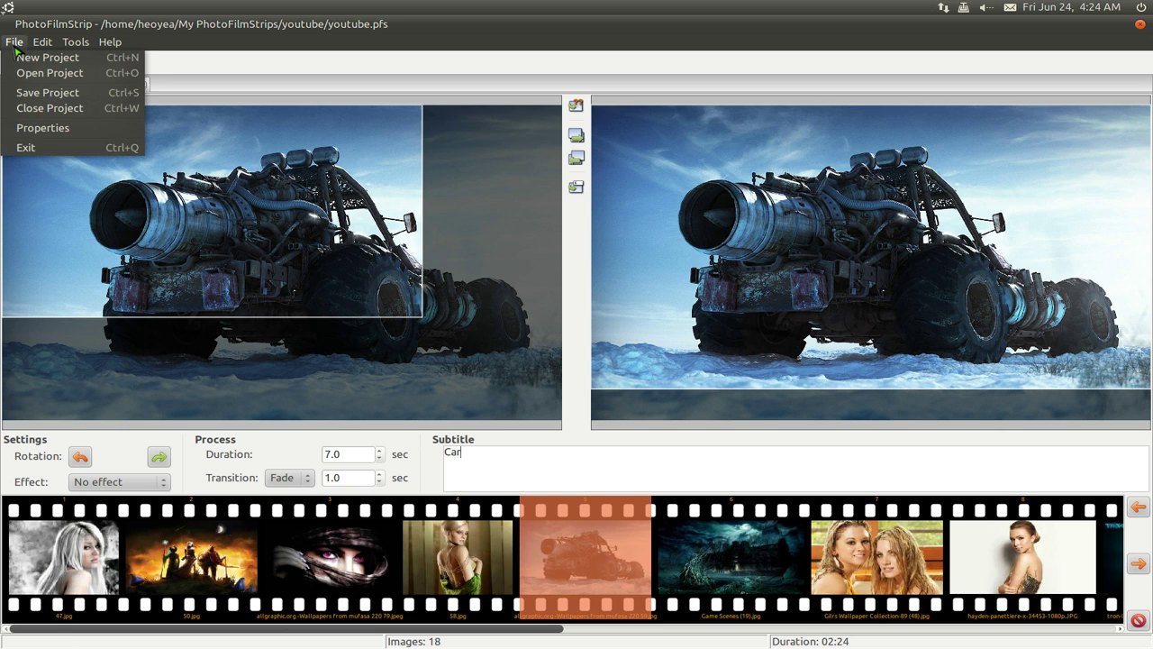
{"action": "left_click", "coordinate": [31, 132]}
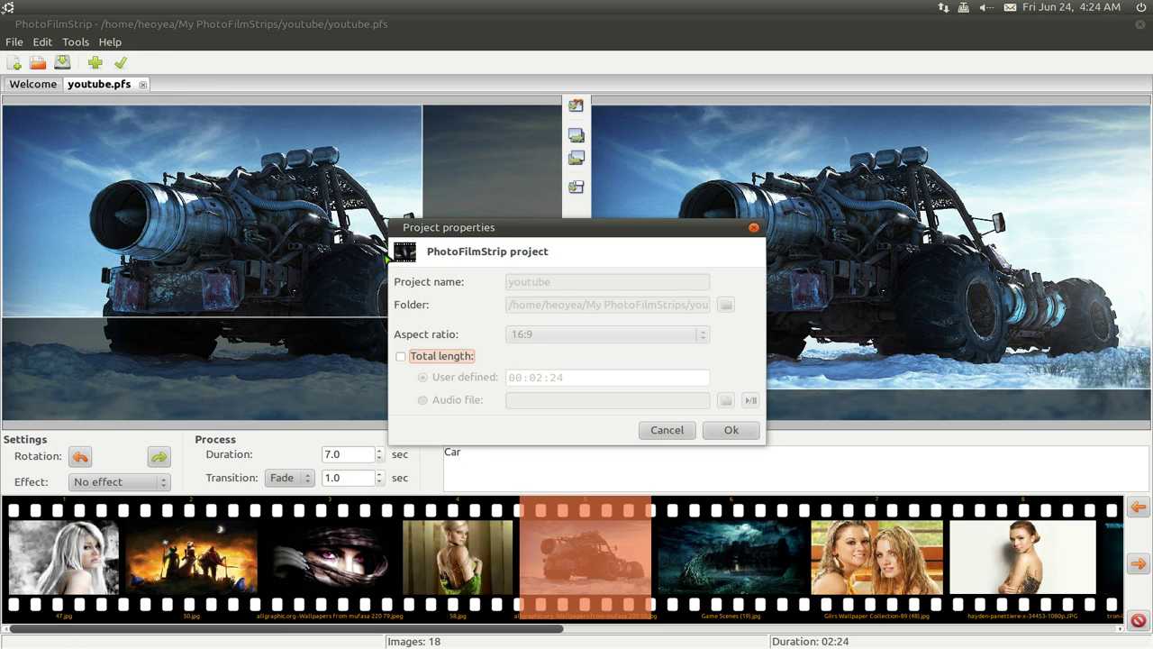
{"action": "left_click", "coordinate": [429, 359]}
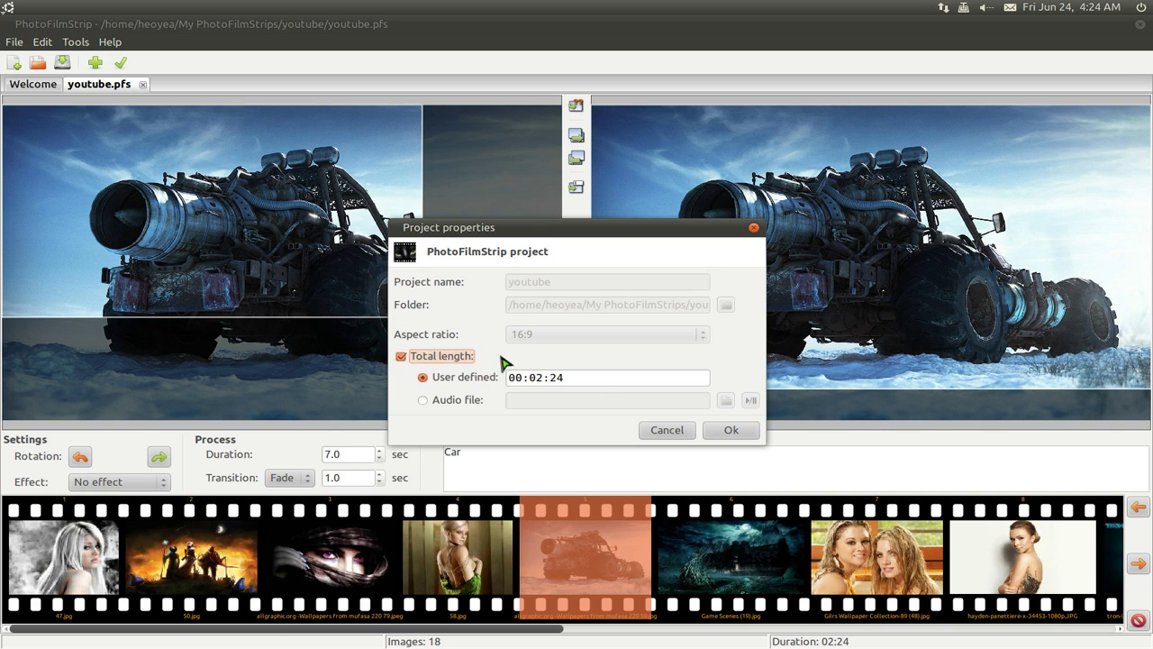
{"action": "left_click", "coordinate": [436, 405]}
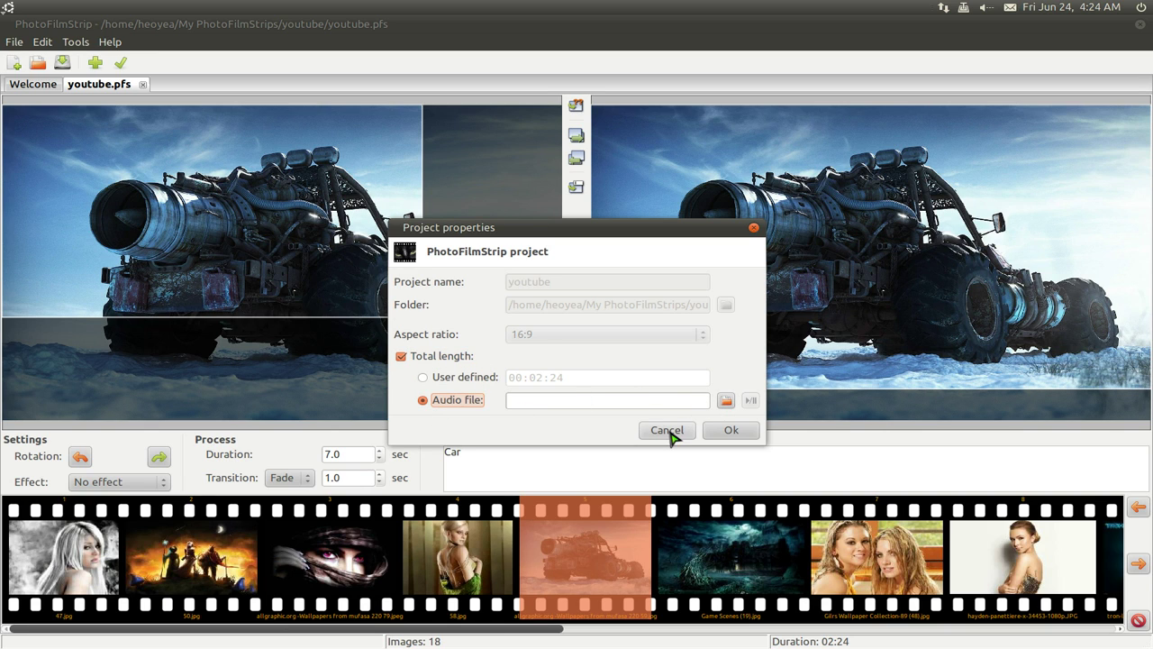
{"action": "left_click", "coordinate": [436, 356]}
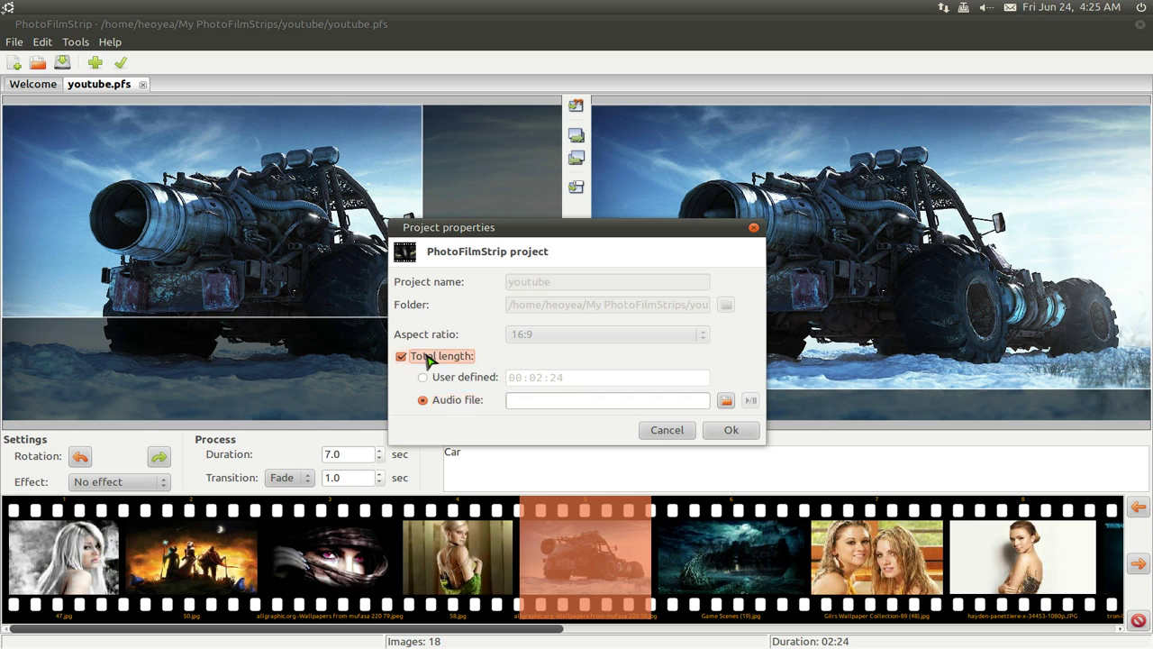
{"action": "left_click", "coordinate": [682, 434]}
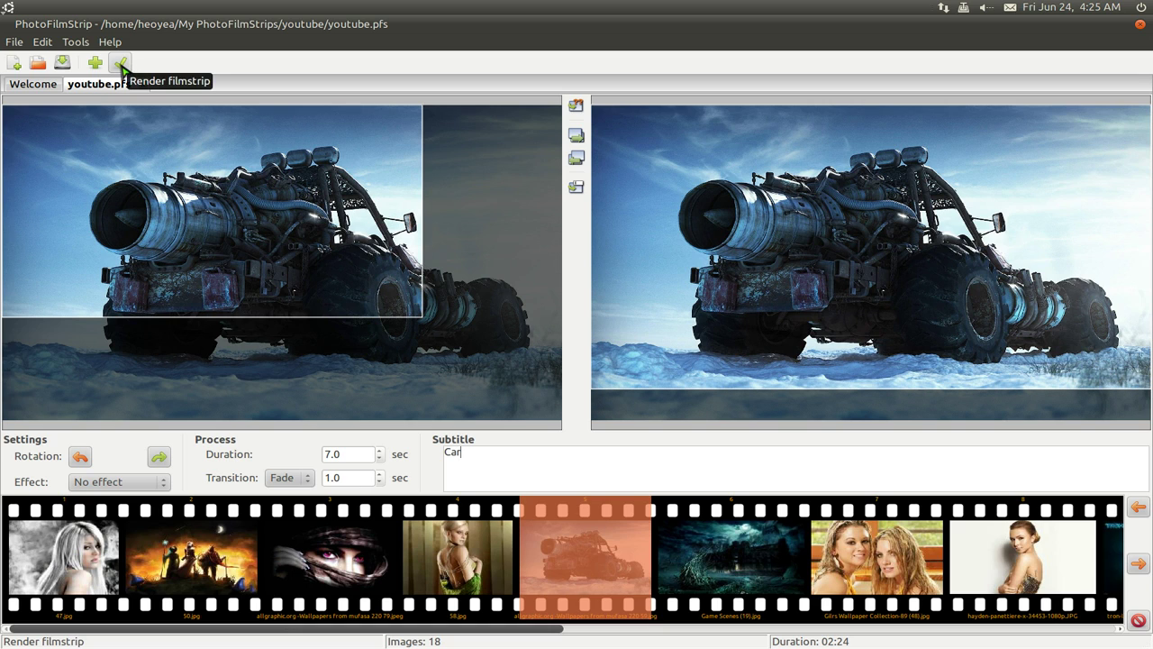
Step: Open Render filmstrip and choose FULL-HD profile, NTSC type and MPEG4-XVid (AVI) format
{"action": "left_click", "coordinate": [121, 65]}
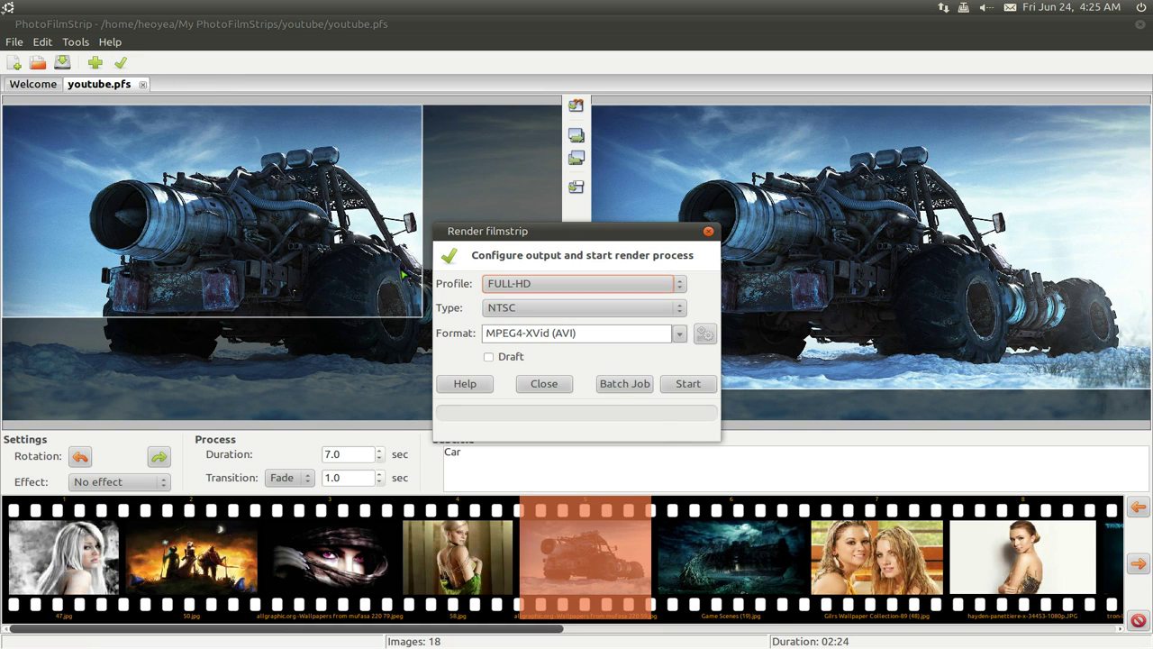
{"action": "left_click", "coordinate": [596, 286]}
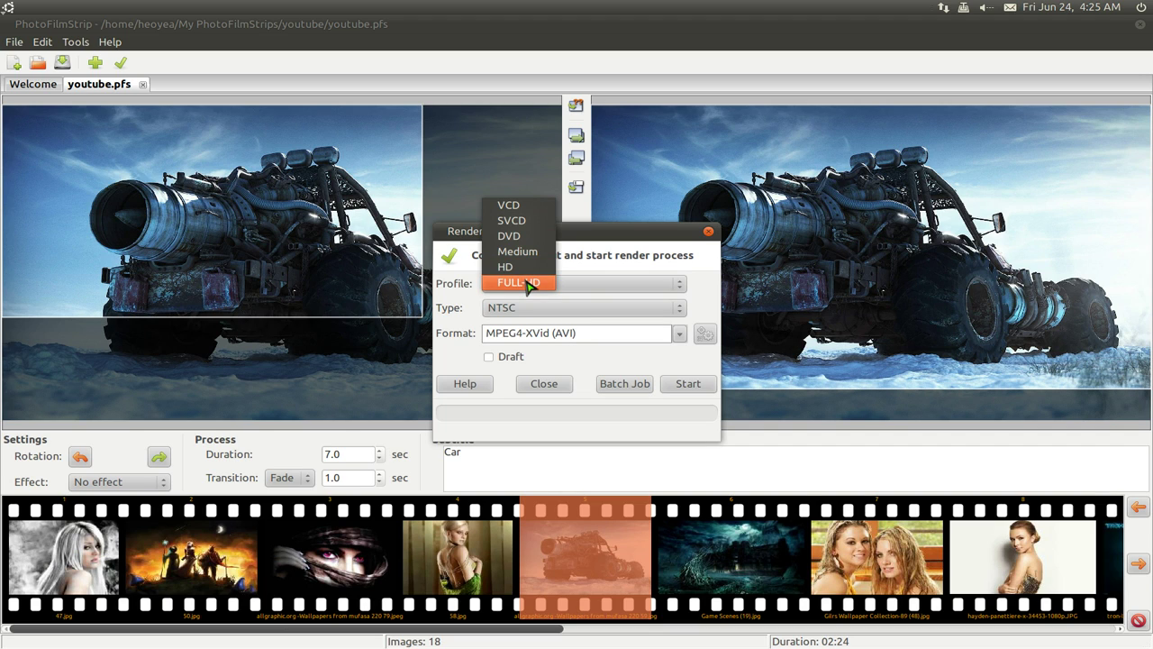
{"action": "left_click", "coordinate": [700, 296]}
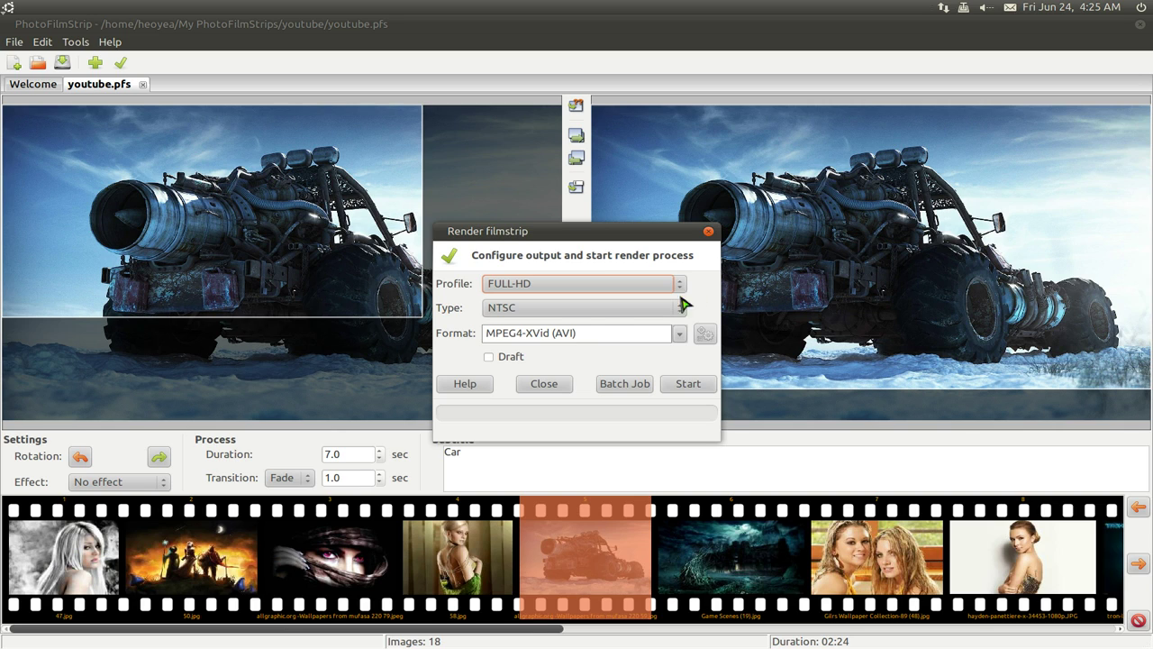
{"action": "left_click", "coordinate": [532, 311]}
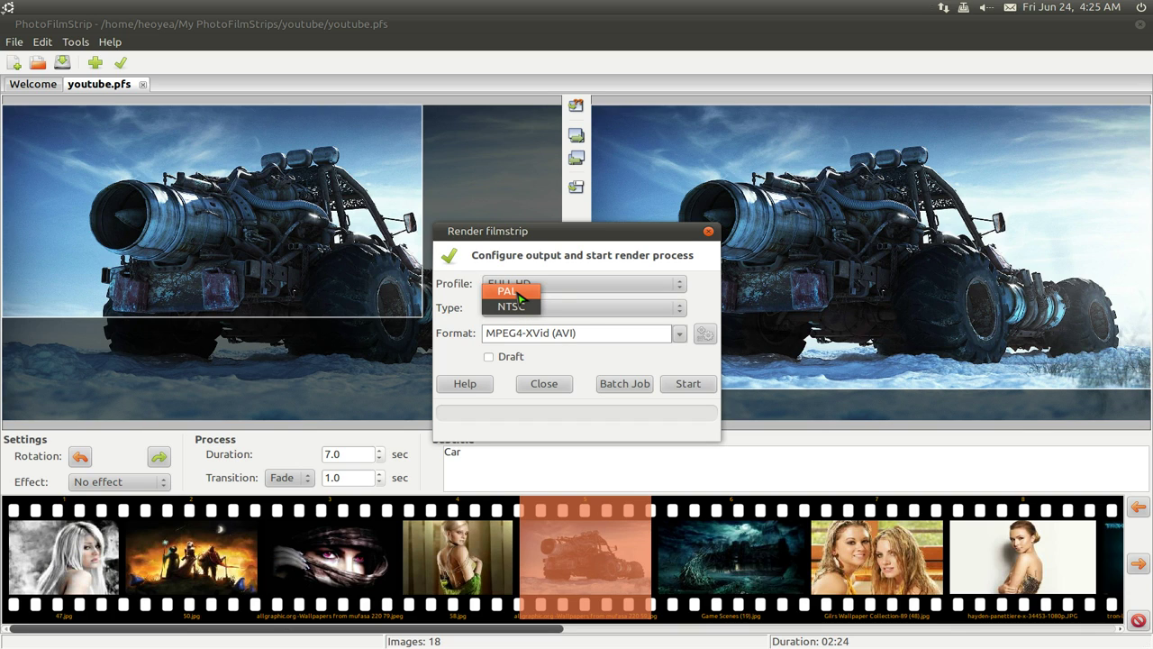
{"action": "left_click", "coordinate": [532, 305]}
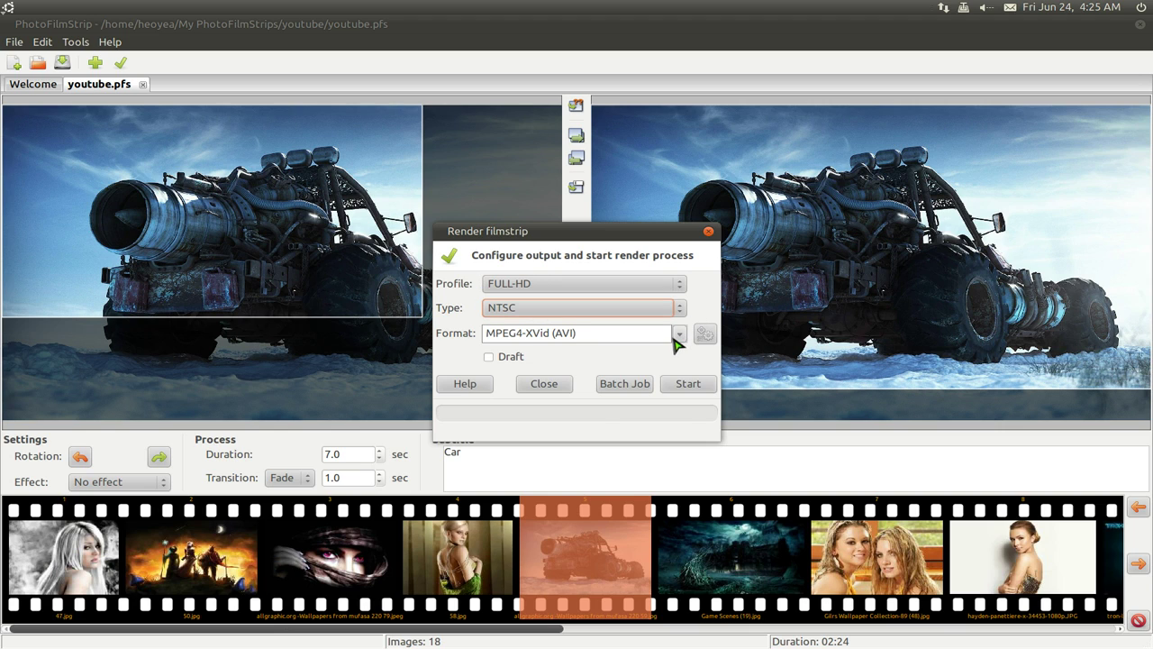
{"action": "left_click", "coordinate": [681, 335]}
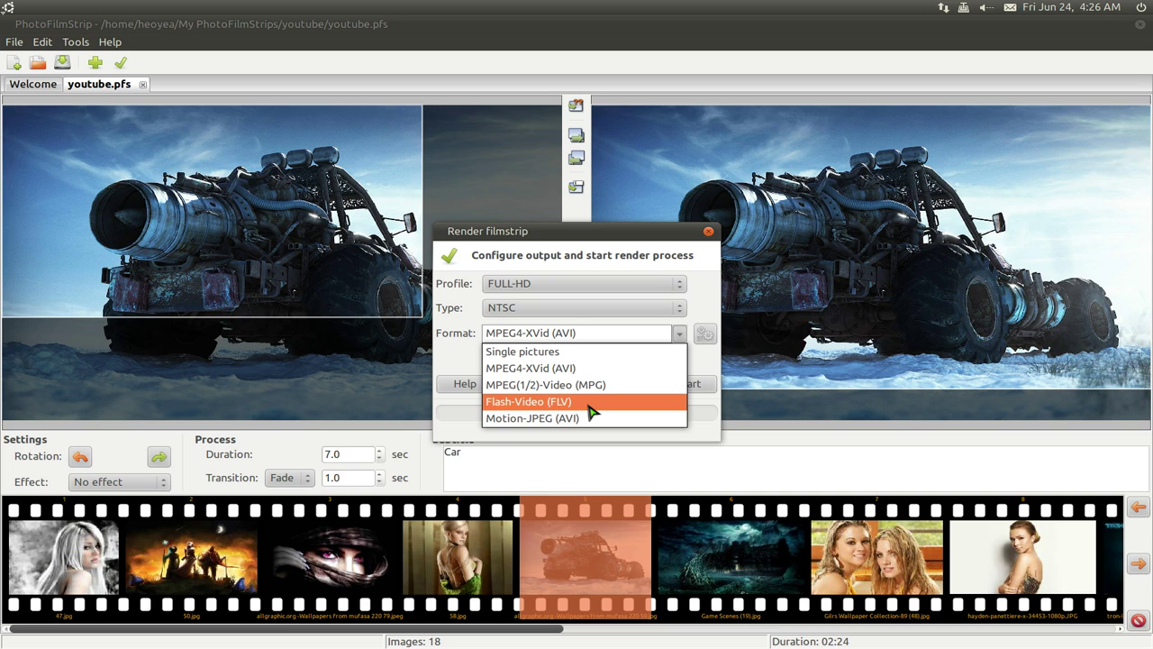
{"action": "left_click", "coordinate": [700, 356]}
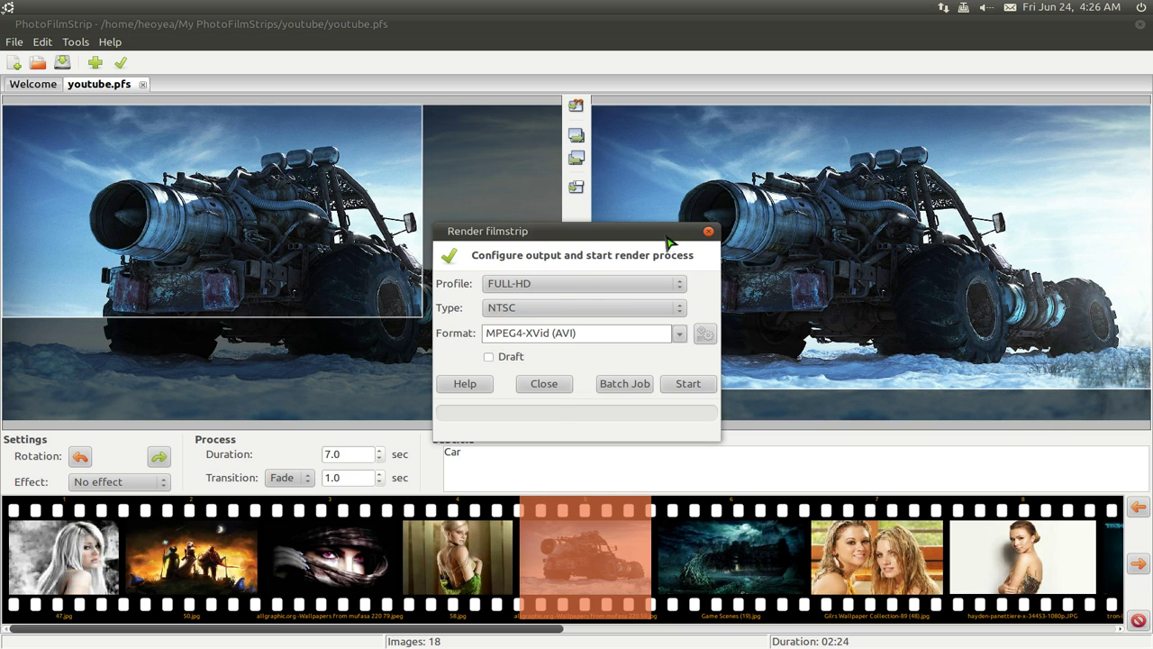
{"action": "left_click_drag", "start_coordinate": [675, 232], "coordinate": [684, 208]}
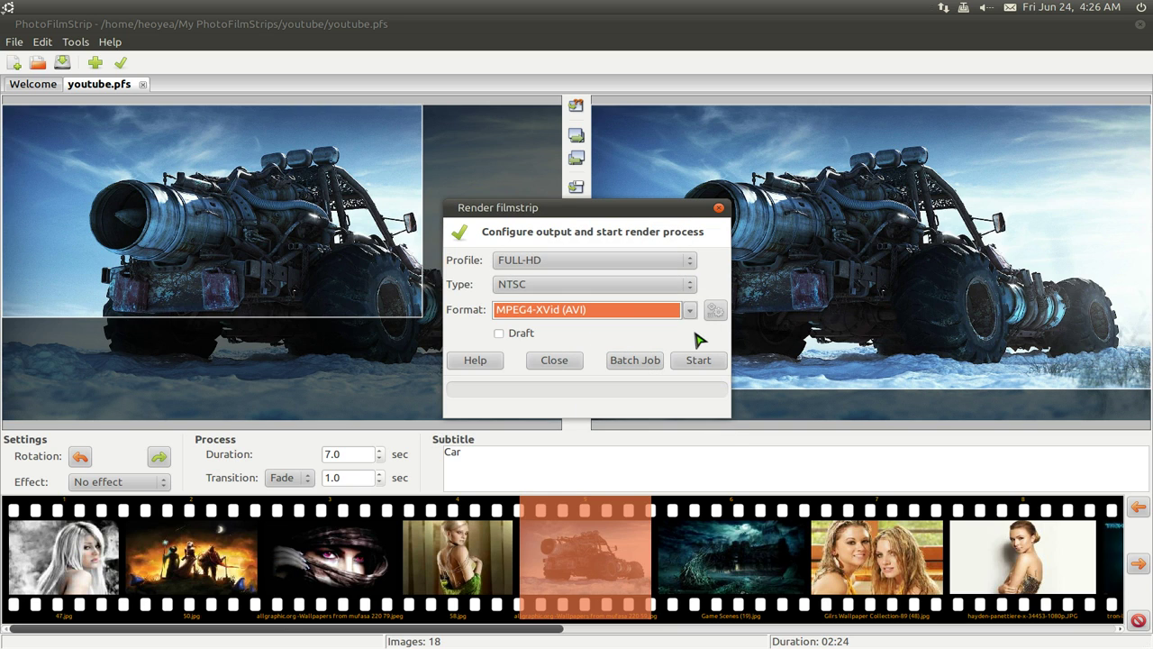
Step: In the format's extended properties, set RenderSubtitle to true
{"action": "left_click", "coordinate": [718, 313]}
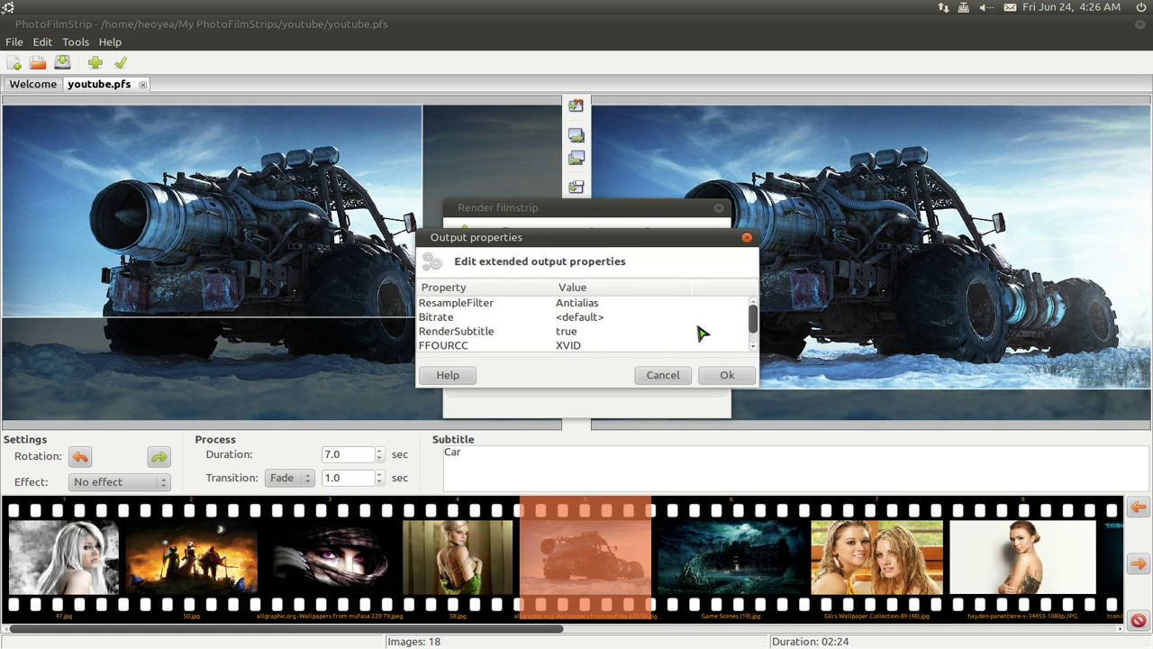
{"action": "left_click", "coordinate": [461, 333]}
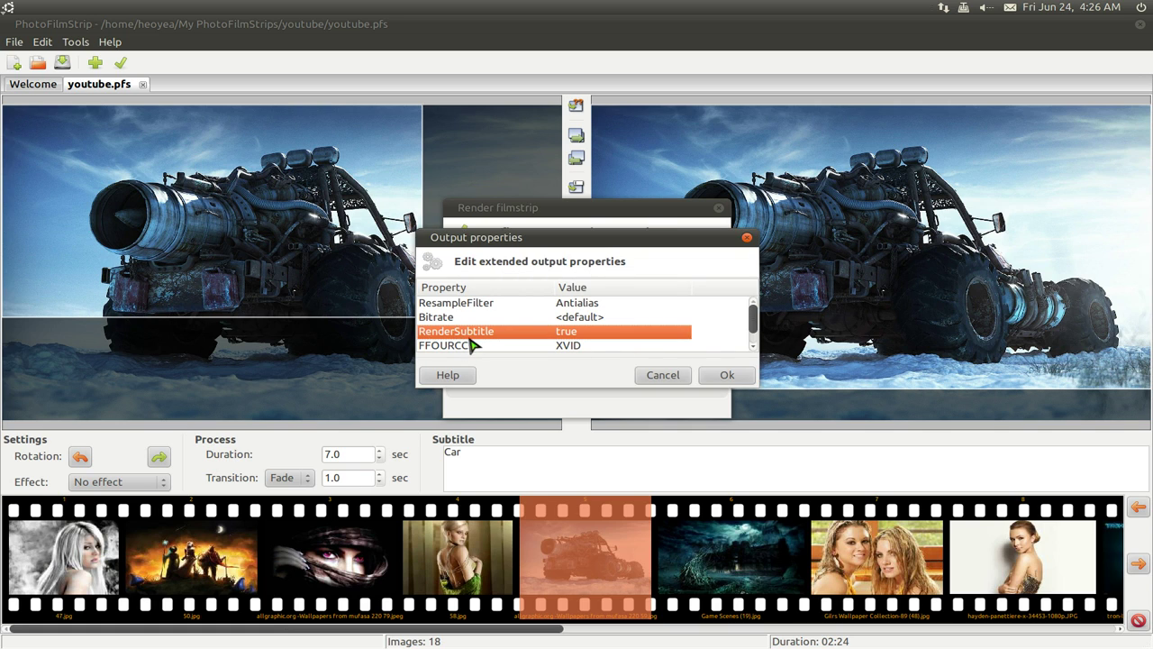
{"action": "double_click", "coordinate": [568, 341]}
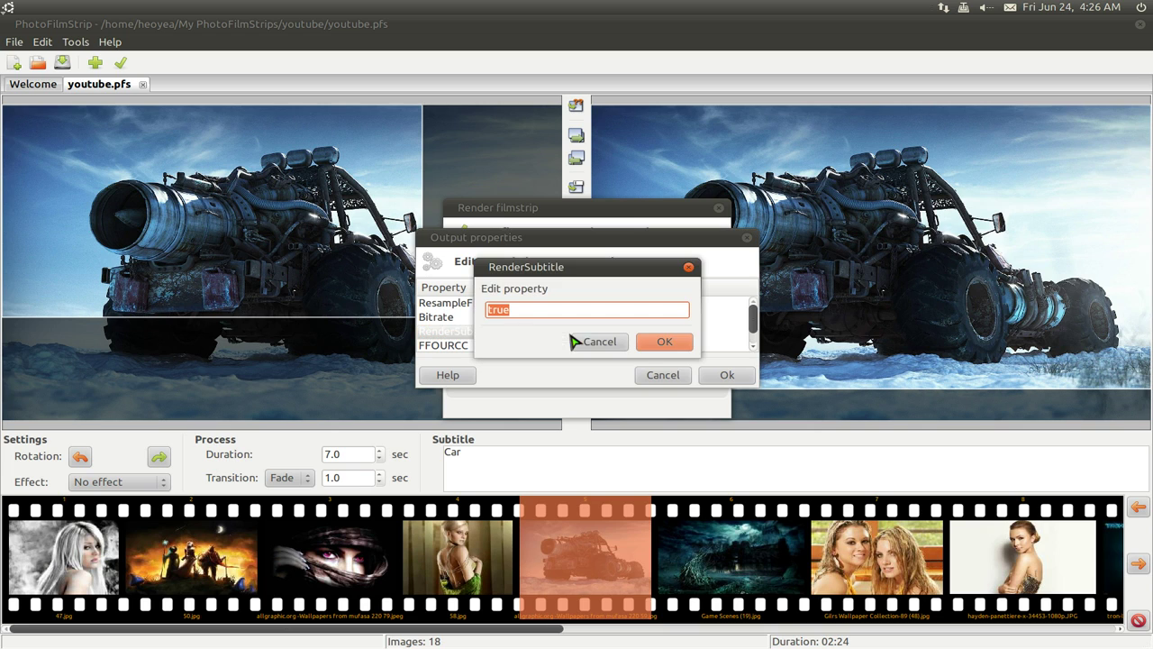
{"action": "type", "text": "false"}
{"action": "left_click", "coordinate": [656, 346]}
{"action": "double_click", "coordinate": [615, 337]}
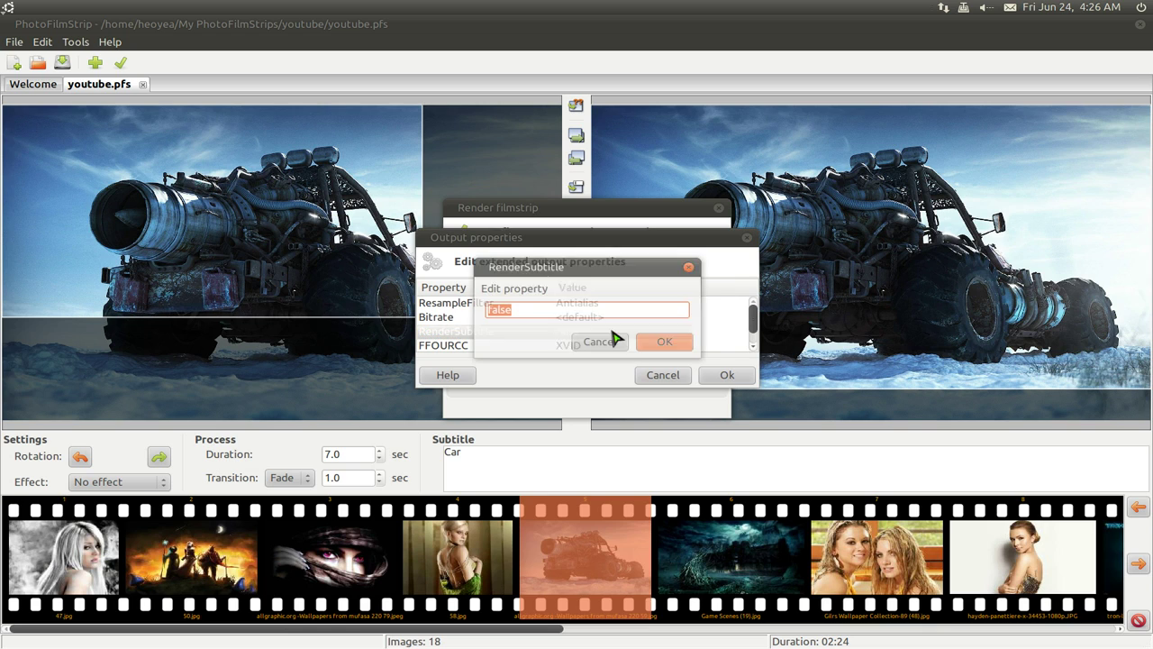
{"action": "type", "text": "true"}
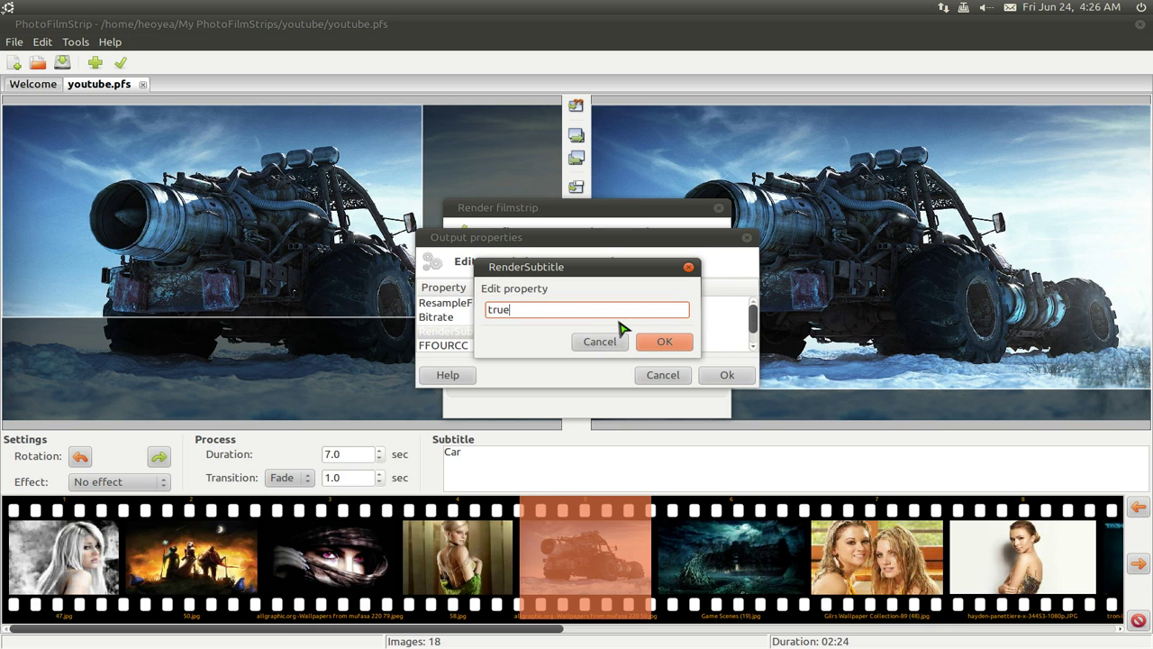
{"action": "left_click", "coordinate": [664, 341]}
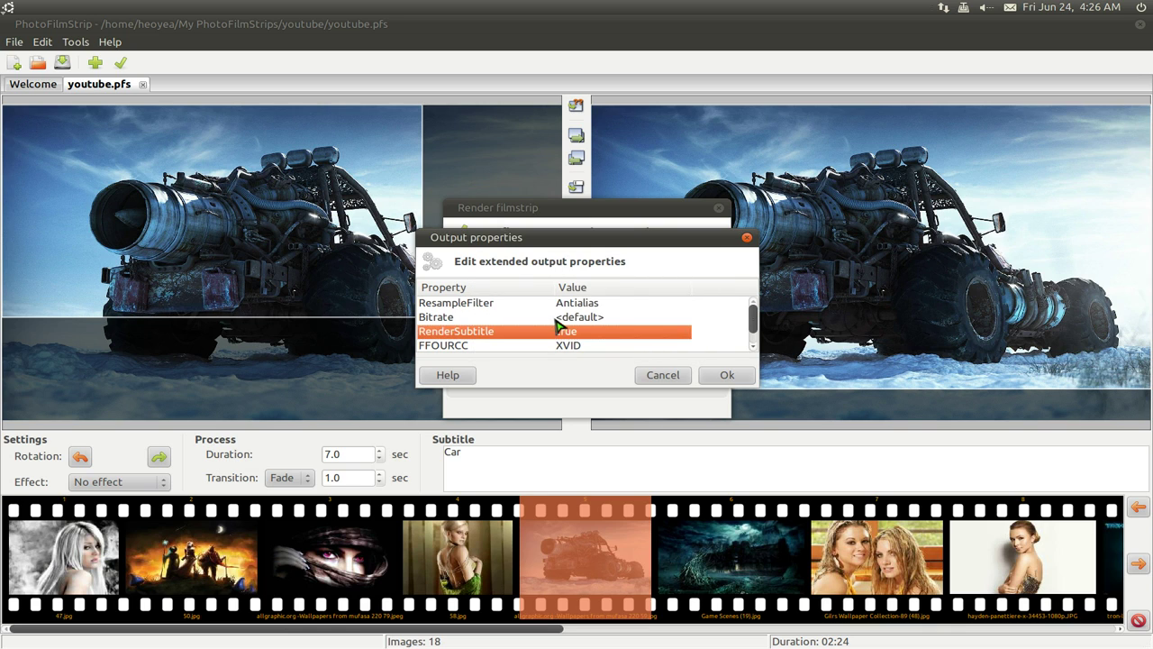
Step: Leave Bitrate at its default and accept the output properties
{"action": "left_click", "coordinate": [571, 319]}
{"action": "double_click", "coordinate": [571, 319]}
{"action": "left_click", "coordinate": [602, 341]}
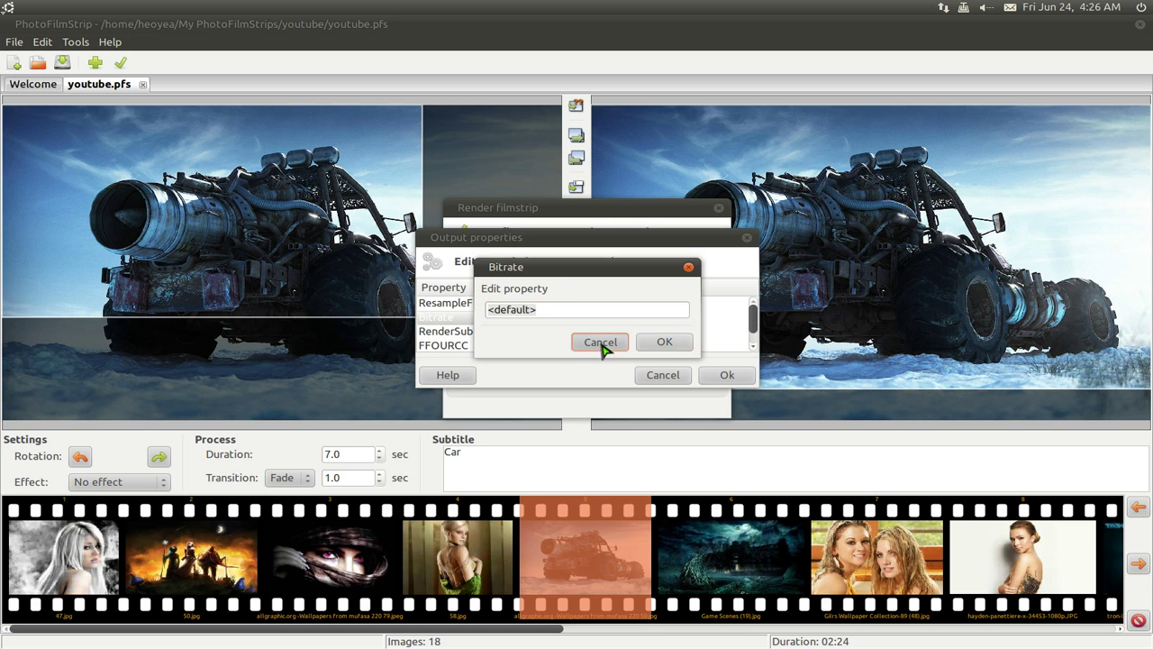
{"action": "left_click", "coordinate": [731, 379]}
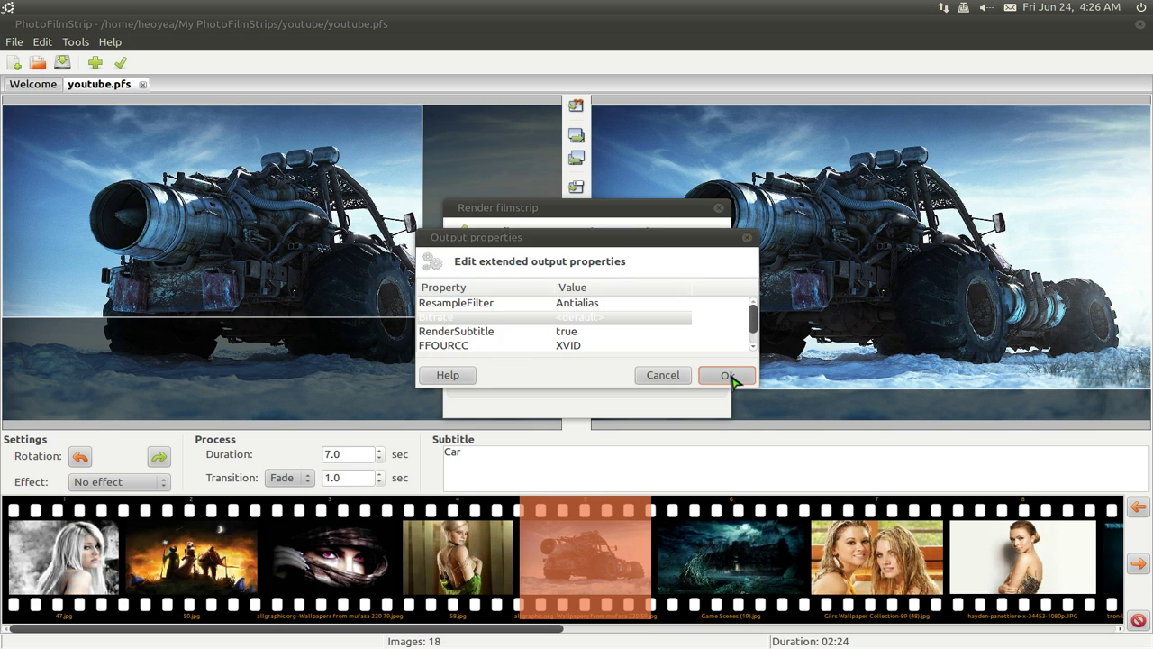
{"action": "left_click", "coordinate": [729, 377]}
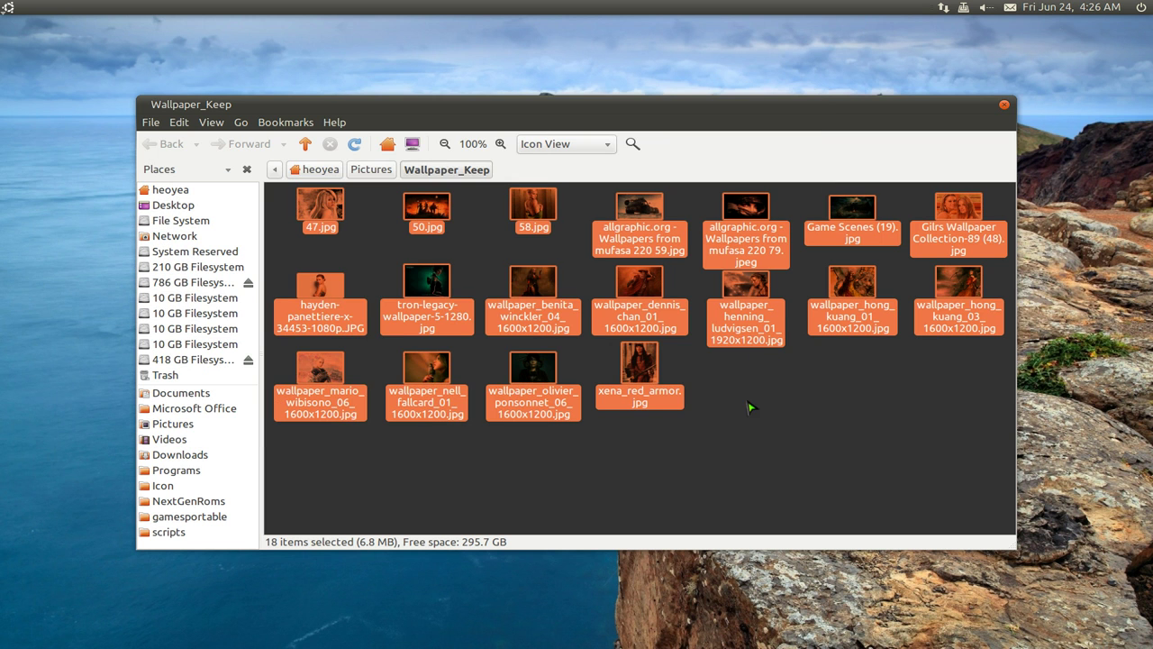
Step: Browse to My PhotoFilmStrips/NEW/FULL-HD and play the rendered output.avi
{"action": "left_click", "coordinate": [752, 407]}
{"action": "left_click", "coordinate": [320, 169]}
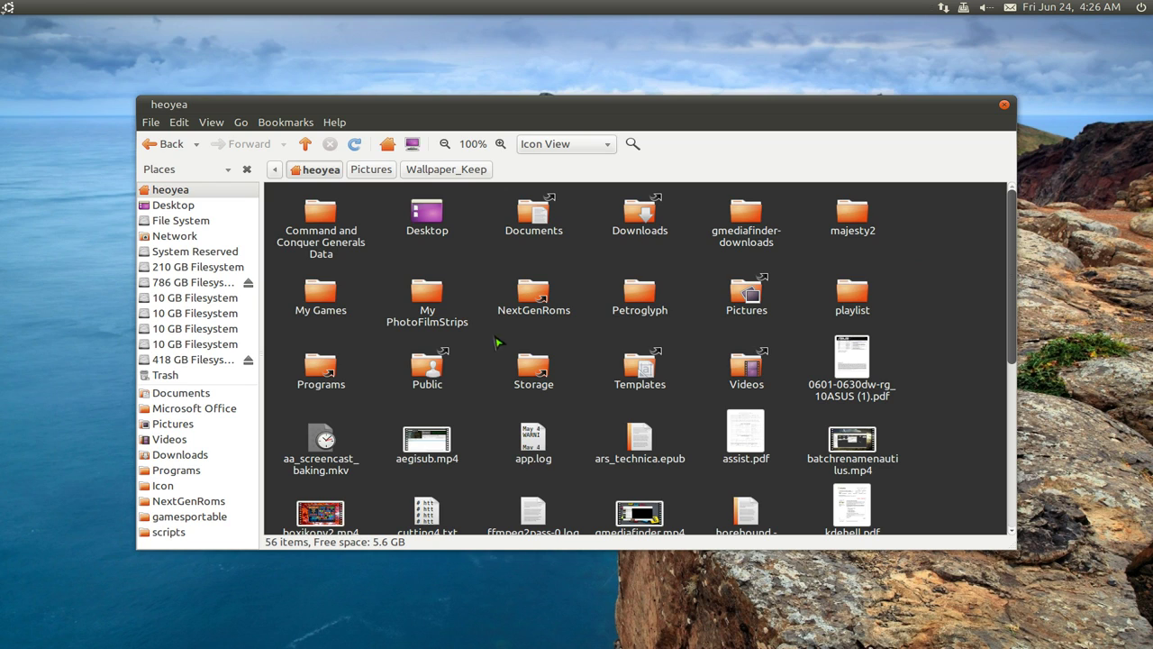
{"action": "double_click", "coordinate": [431, 311]}
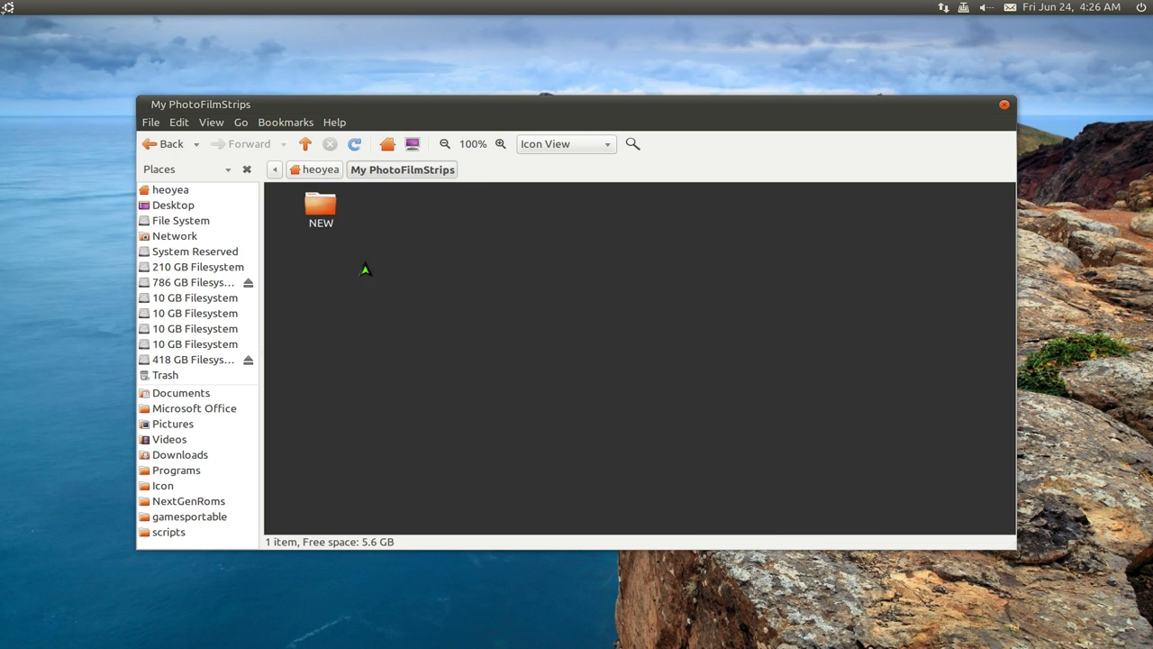
{"action": "double_click", "coordinate": [322, 215]}
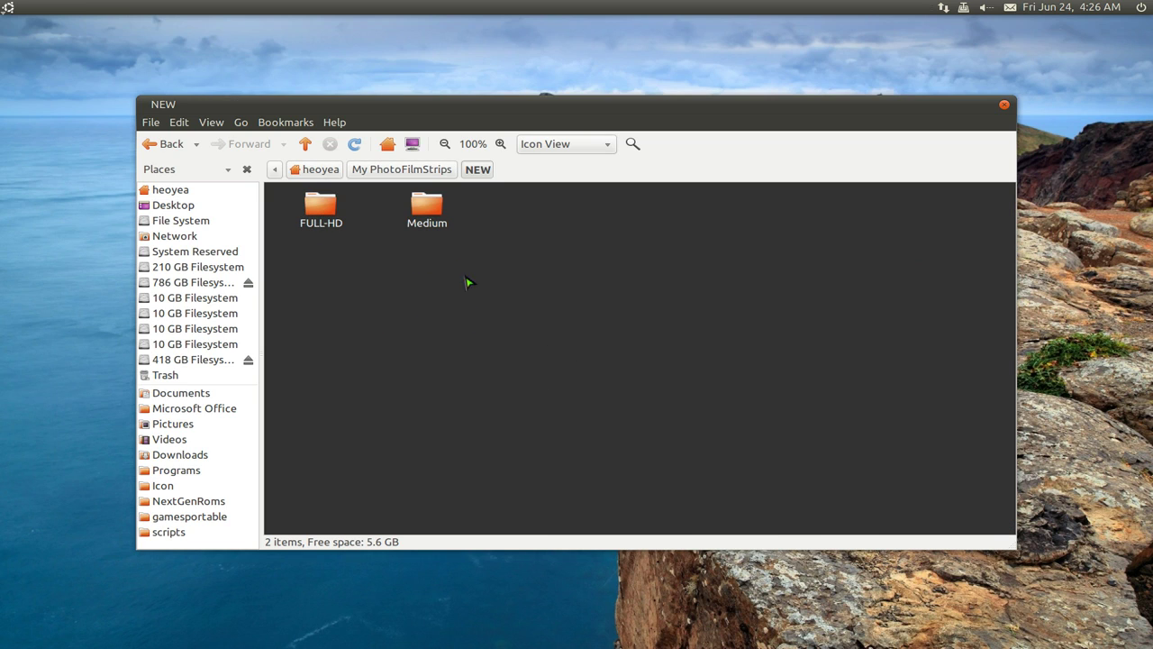
{"action": "double_click", "coordinate": [322, 215]}
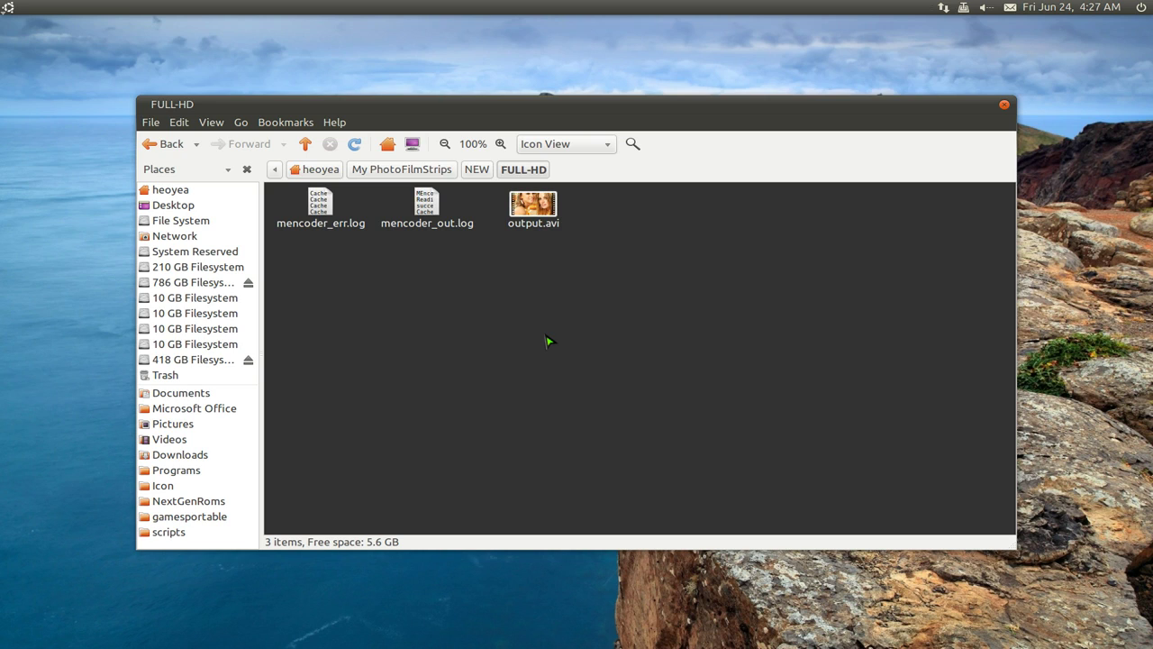
{"action": "double_click", "coordinate": [534, 225]}
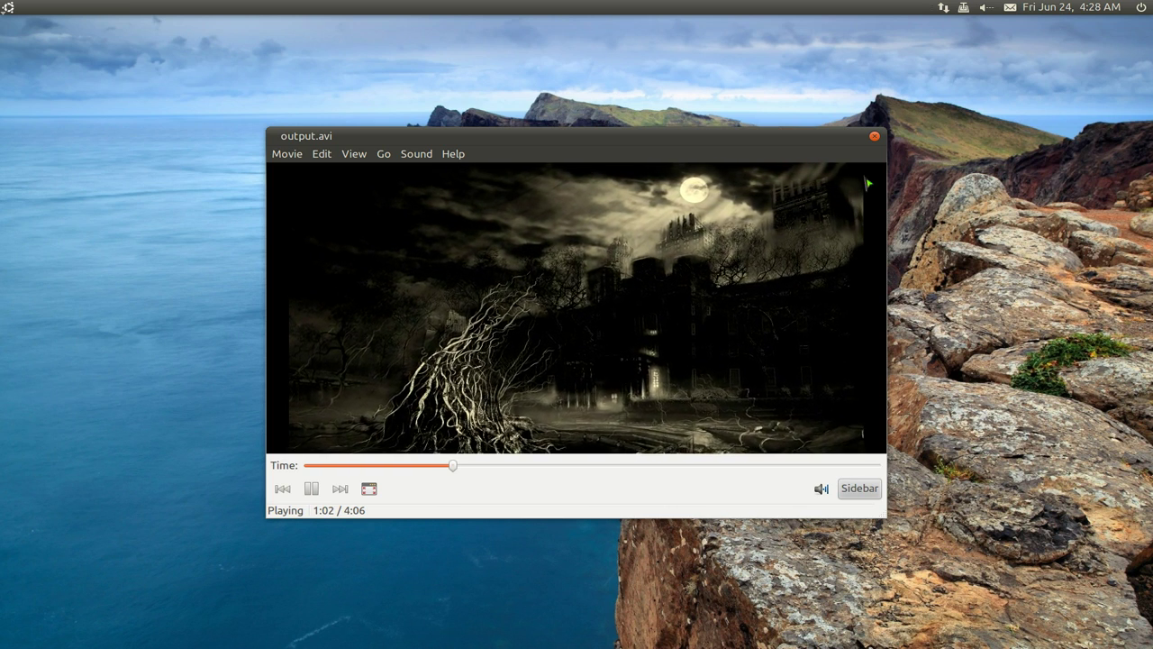
Step: Close Totem Movie Player after watching output.avi
{"action": "left_click", "coordinate": [874, 136]}
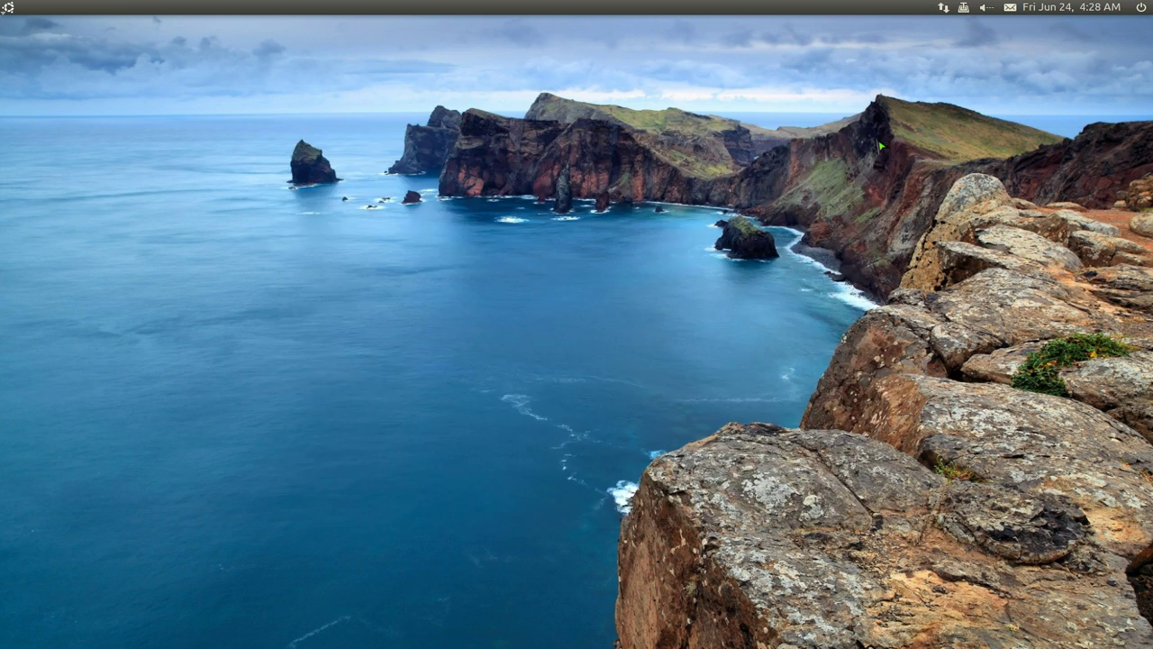